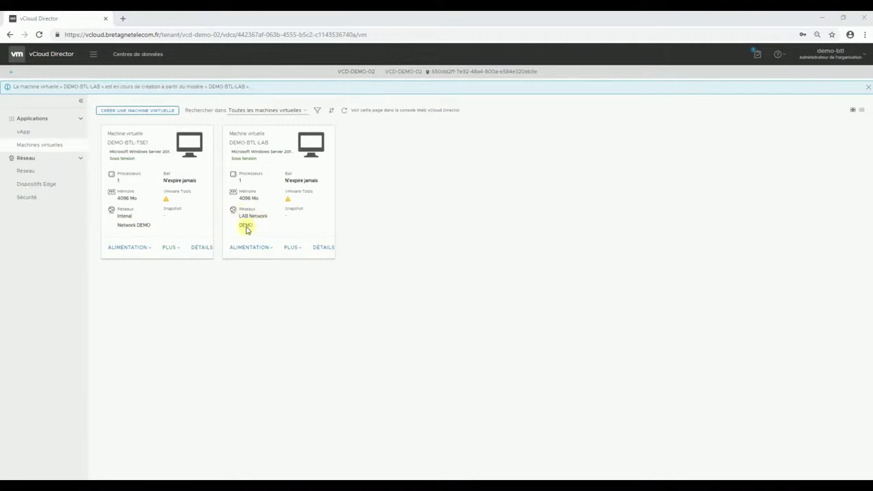
Review the settings and allocated IP addresses of the networks Intenal Network DEMO and LAB Network DEMO
click(49, 175)
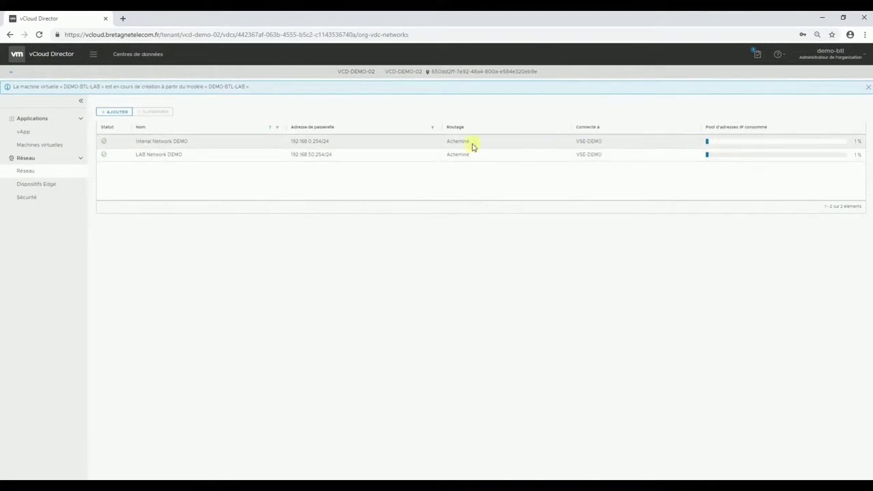
click(345, 142)
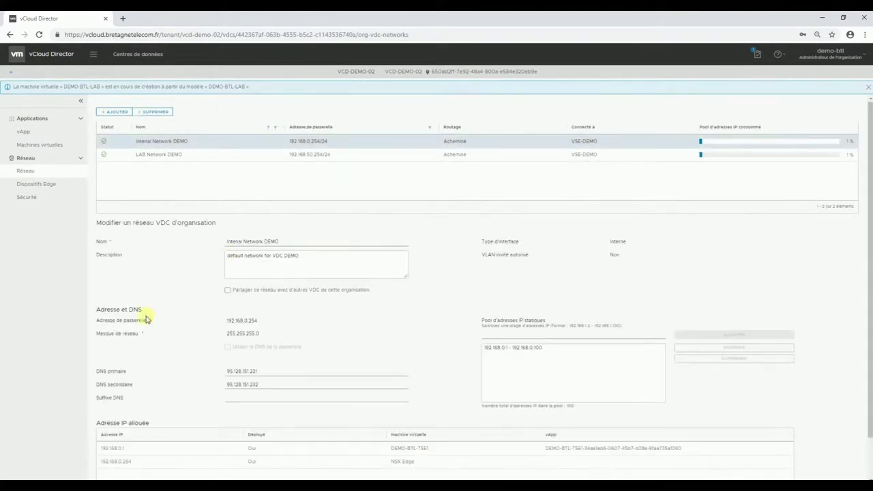
scroll(143, 318, down, 2)
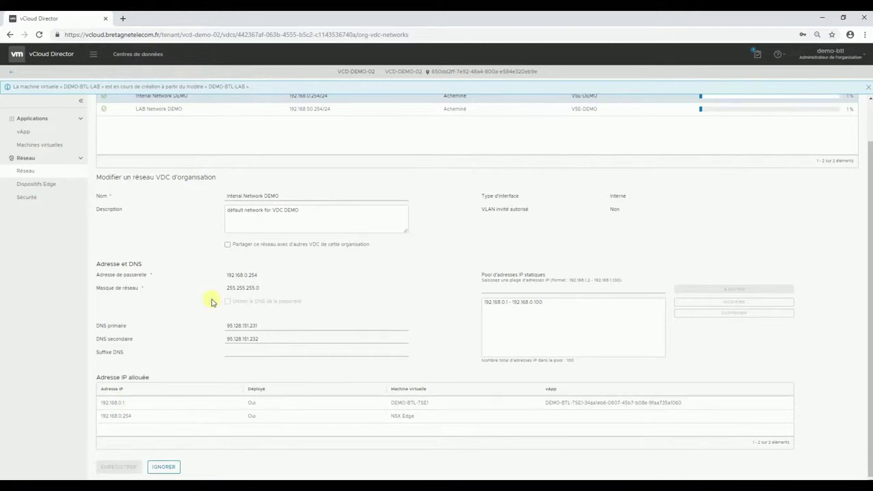
scroll(213, 300, up, 1)
click(294, 159)
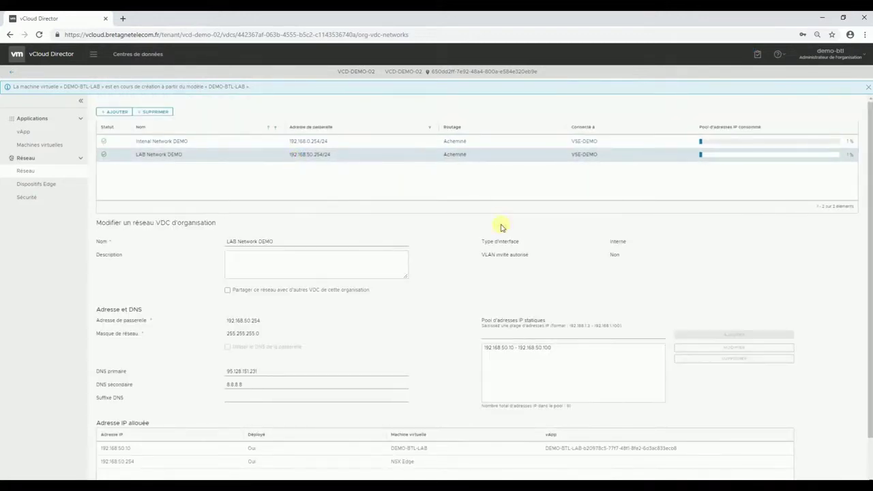
scroll(425, 303, down, 1)
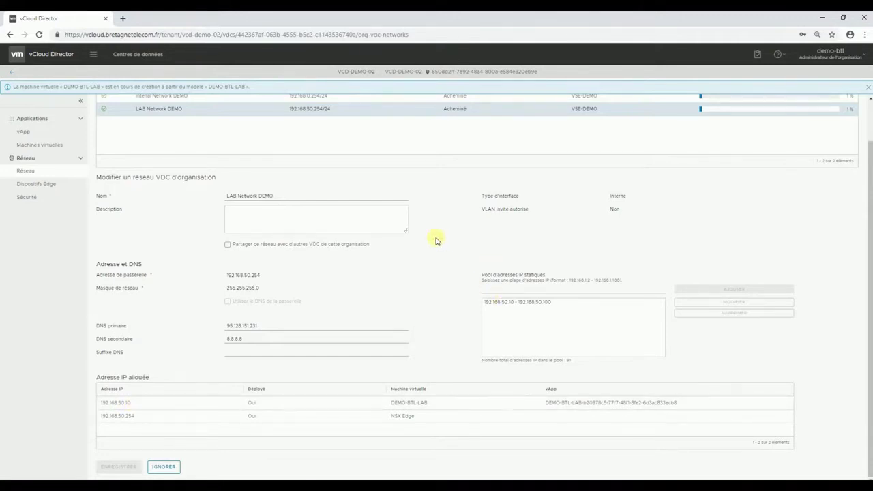
scroll(437, 238, up, 1)
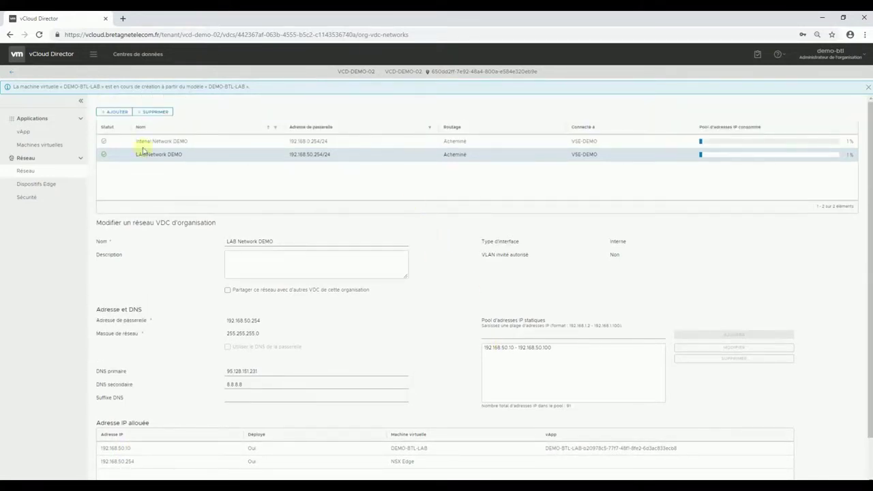
Open the console of the virtual machine DEMO-BTL-TSE1 and check the IPv4 address in its network connection details
click(43, 144)
click(170, 248)
click(209, 198)
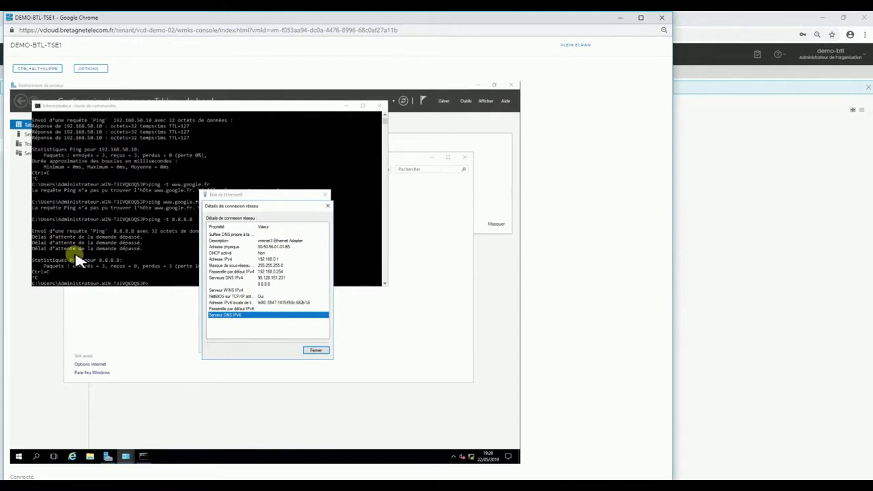
click(289, 253)
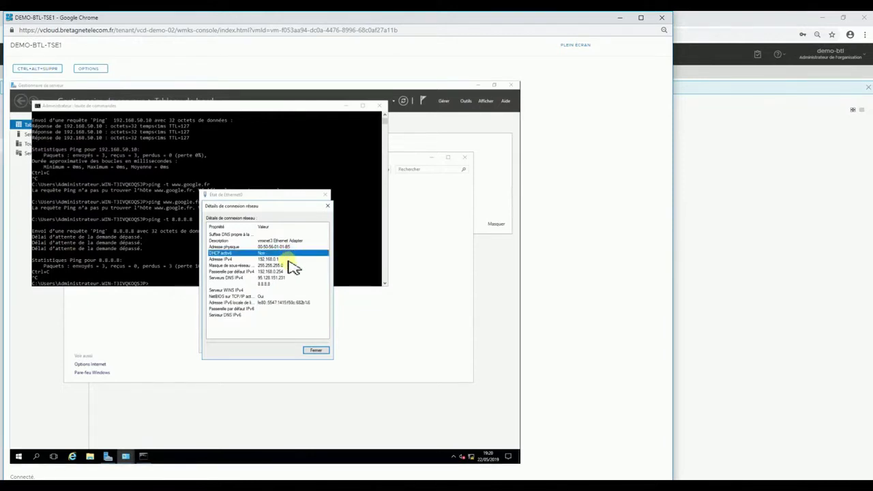
click(289, 260)
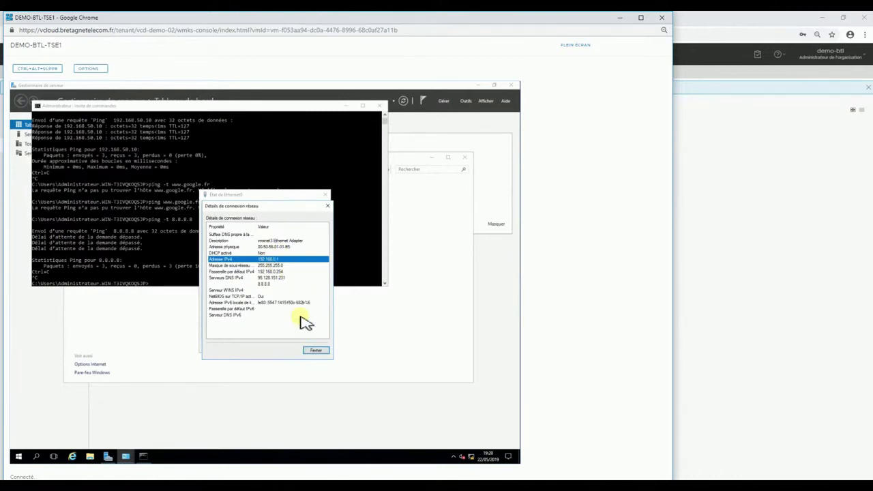
Run a continuous ping to 8.8.8.8 from the command prompt of DEMO-BTL-TSE1
click(348, 247)
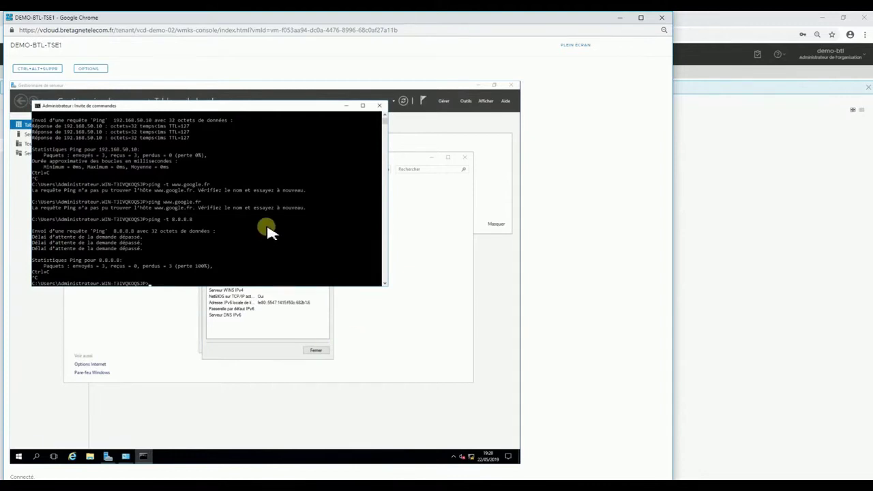
key(Up)
key(Return)
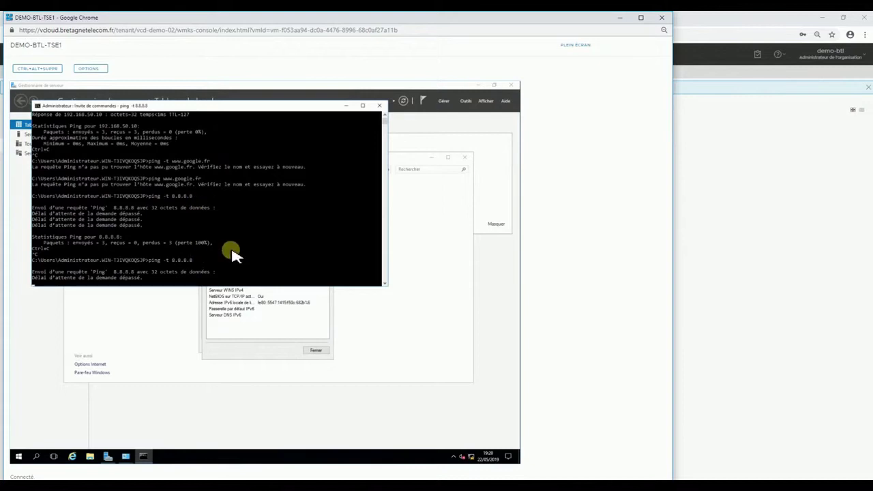
Return to the vCloud Director window and open the services configuration of the edge gateway VSE-DEMO
click(437, 478)
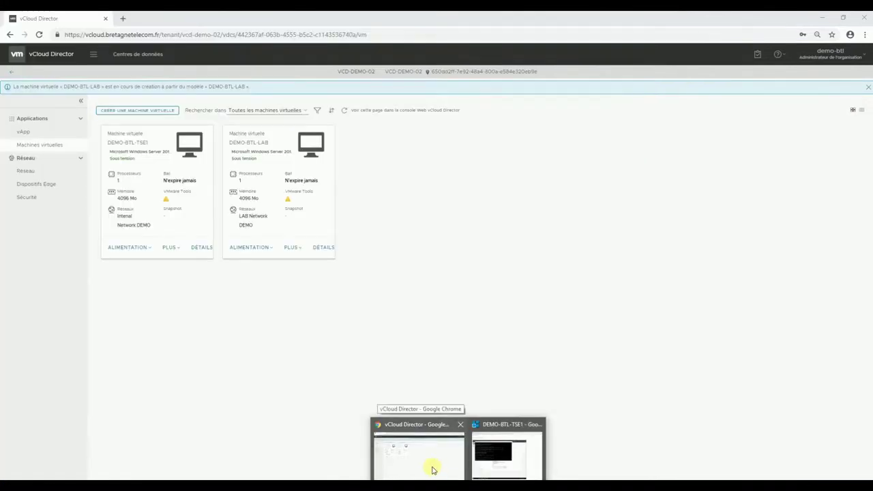
click(433, 467)
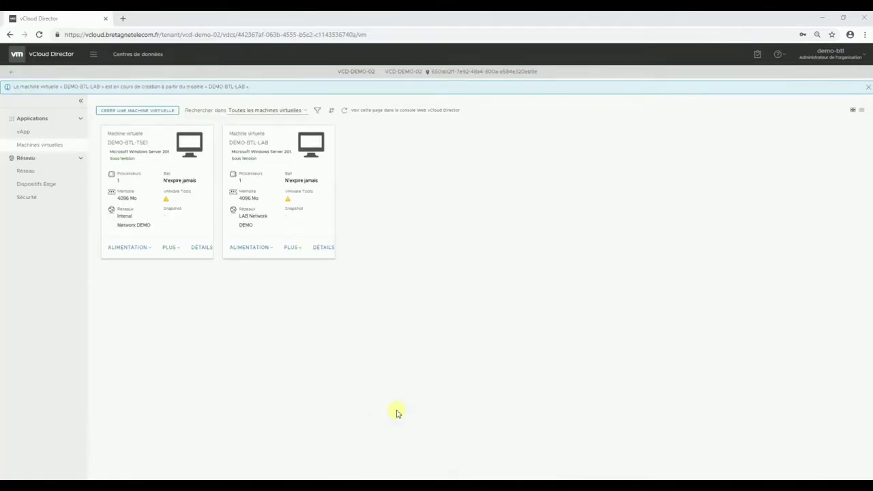
click(34, 184)
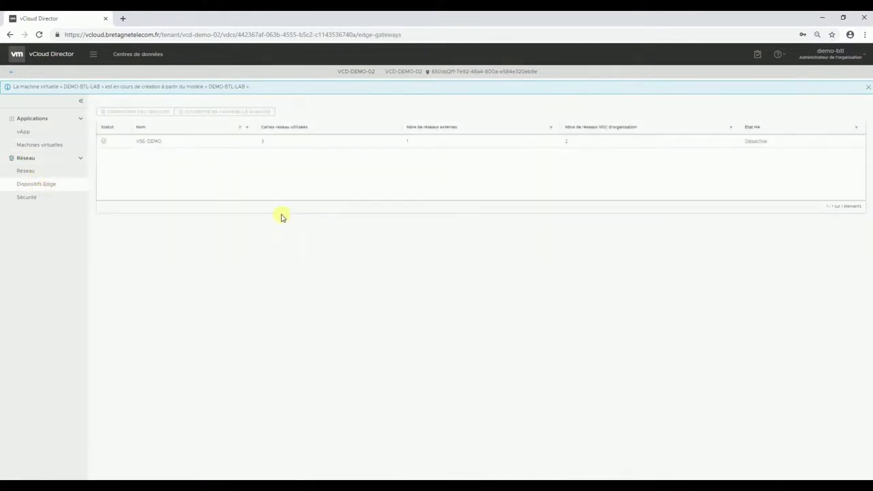
click(141, 139)
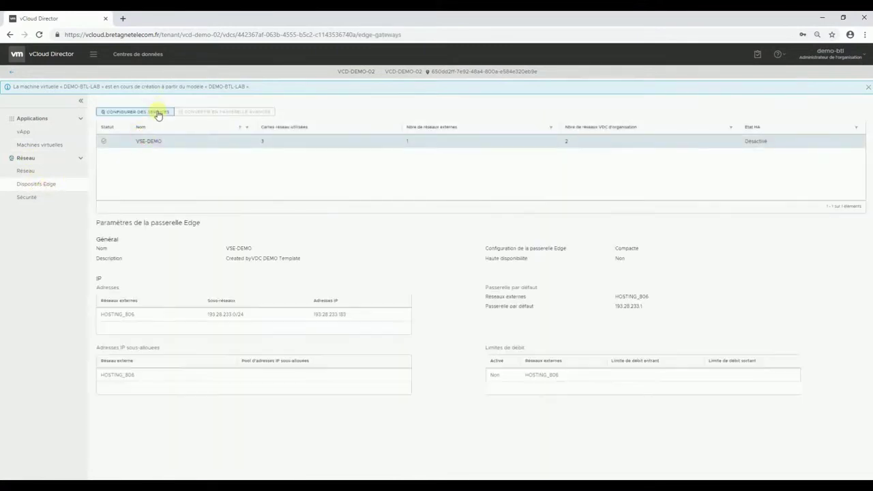
click(157, 113)
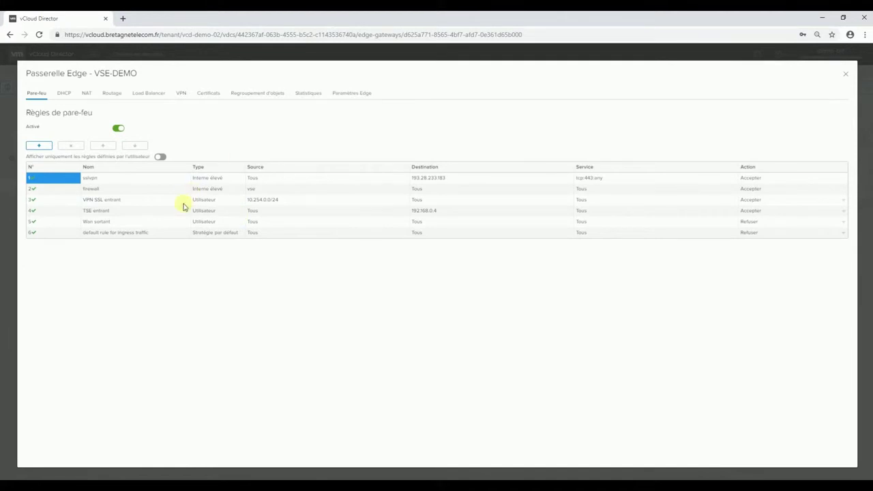
Set the action of the firewall rule "Wan sortant" to Accepter
click(214, 221)
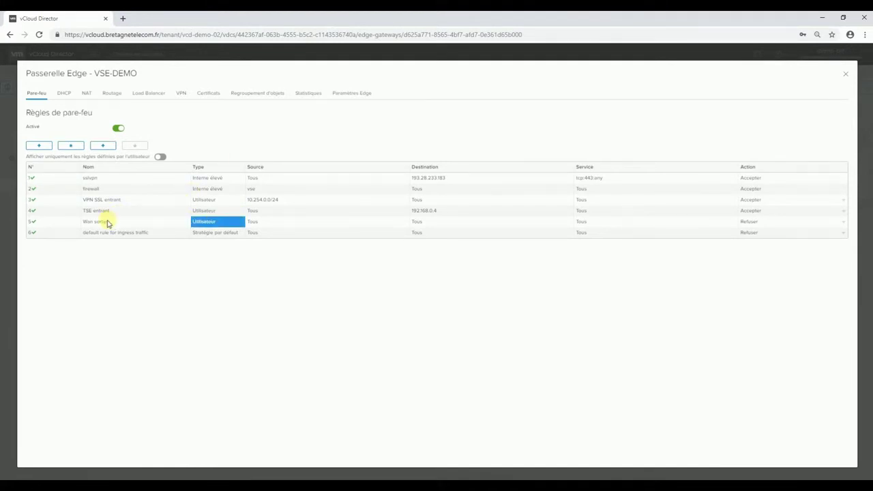
click(107, 223)
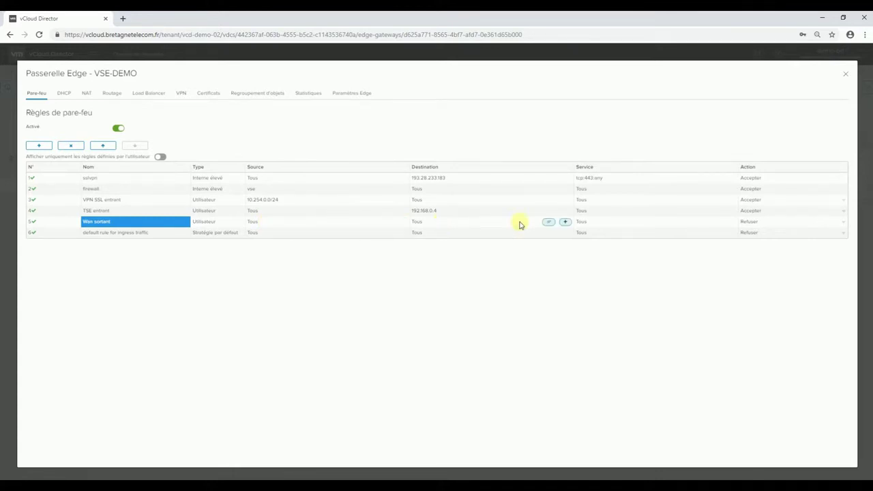
click(763, 225)
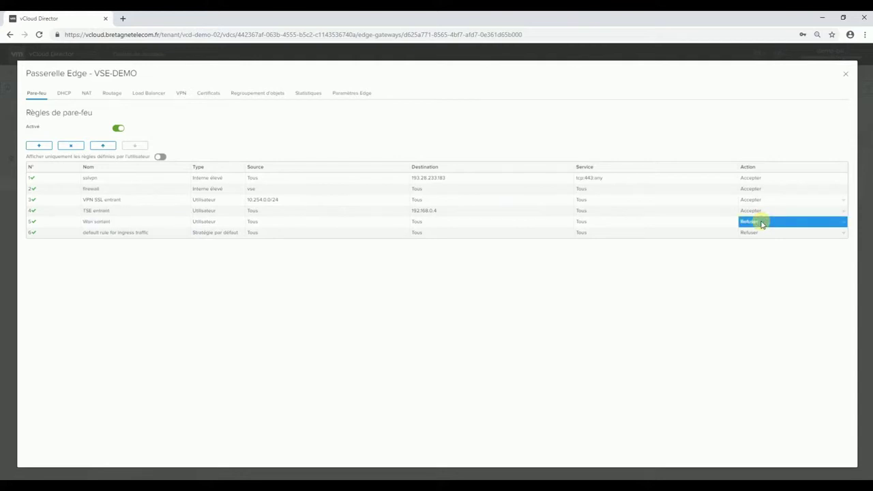
click(840, 221)
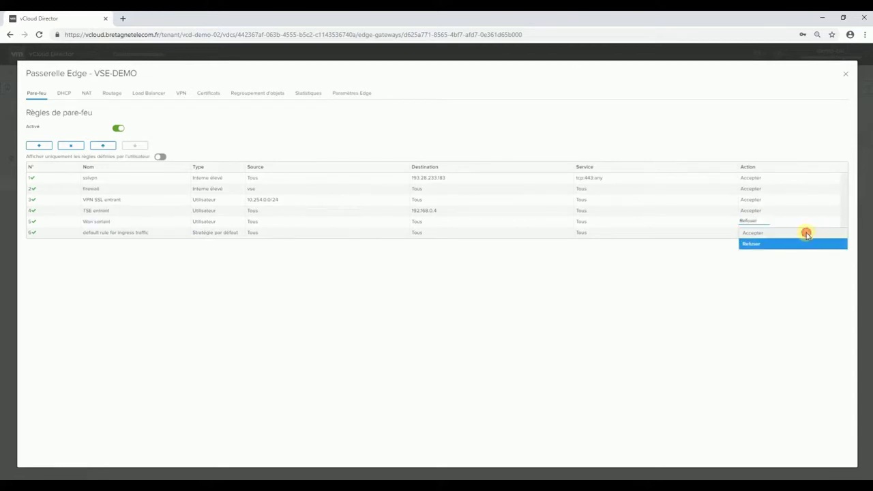
click(807, 233)
scroll(451, 227, down, 1)
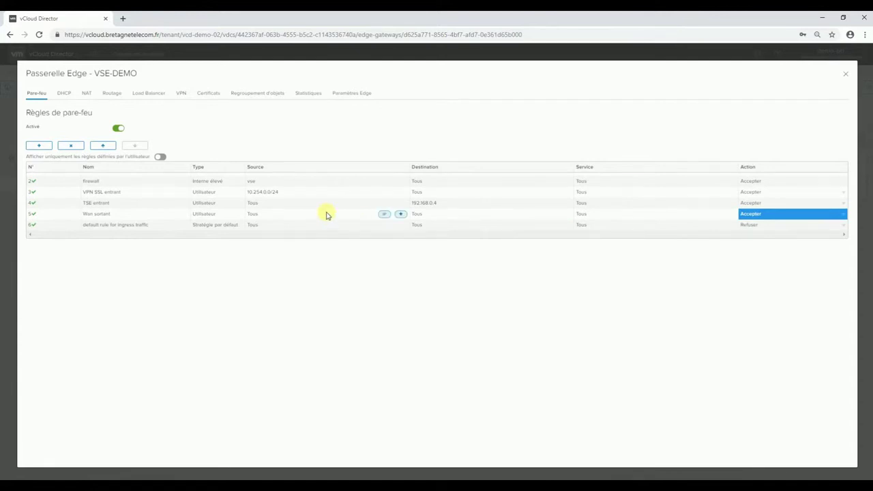
click(385, 215)
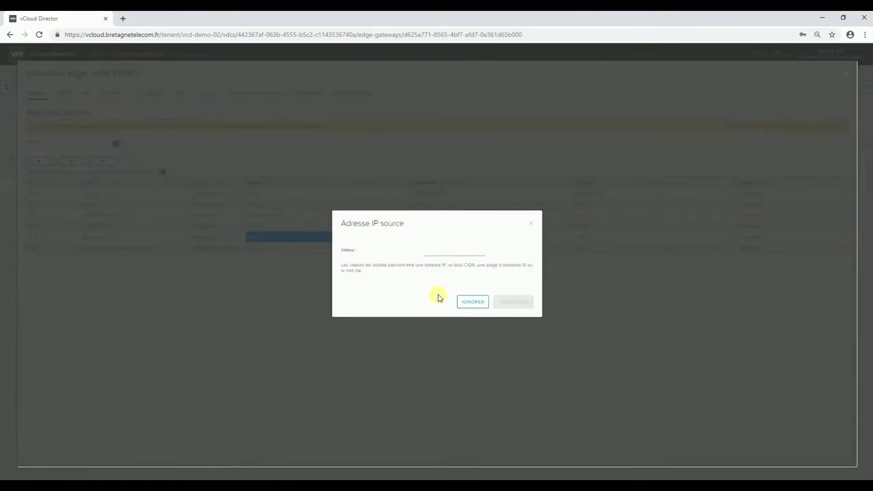
click(481, 303)
mouse_move(400, 236)
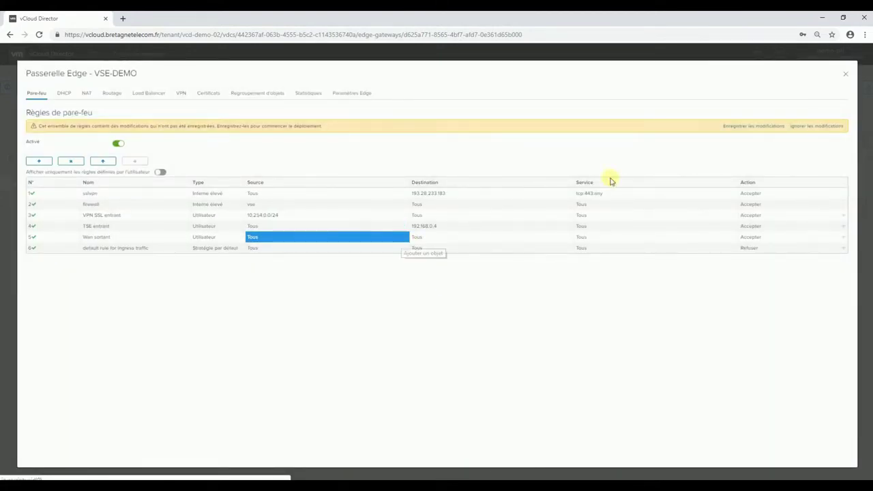
Save the firewall rule changes and switch back to the DEMO-BTL-TSE1 console to check the running ping
click(758, 129)
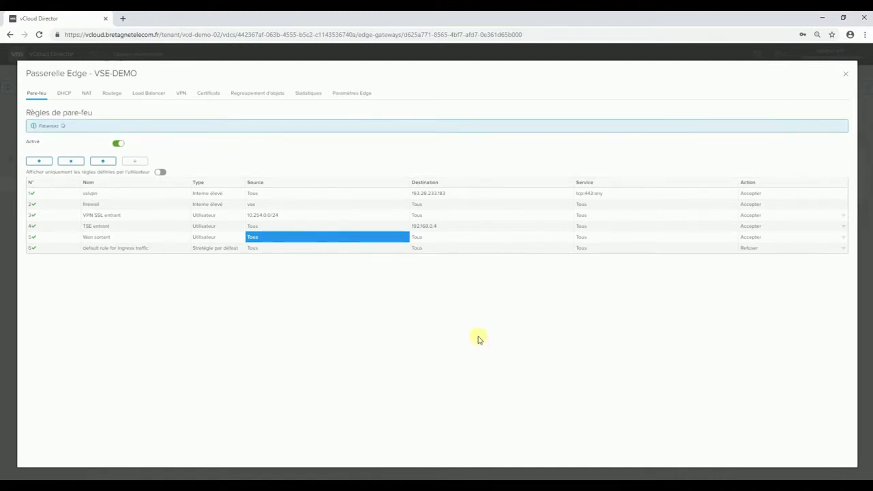
mouse_move(478, 470)
click(484, 453)
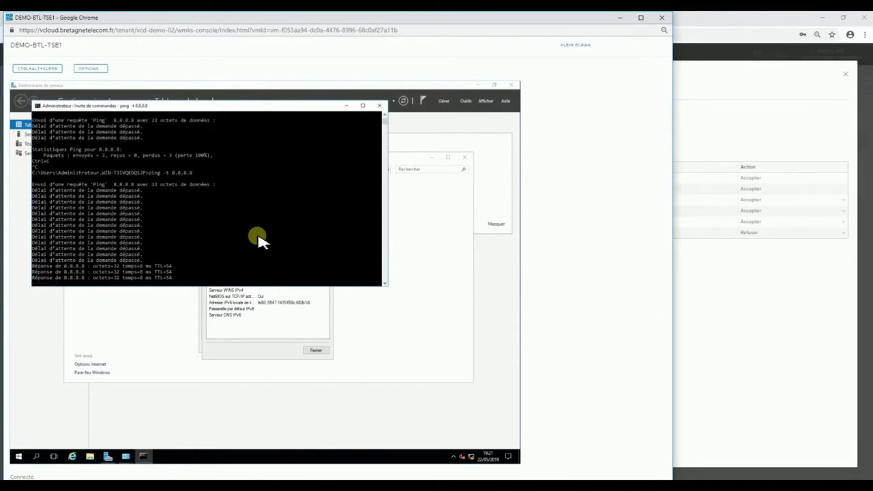
Stop the running ping and open Internet Explorer in the virtual machine, postponing its initial setup
key(ctrl+c)
key(Up)
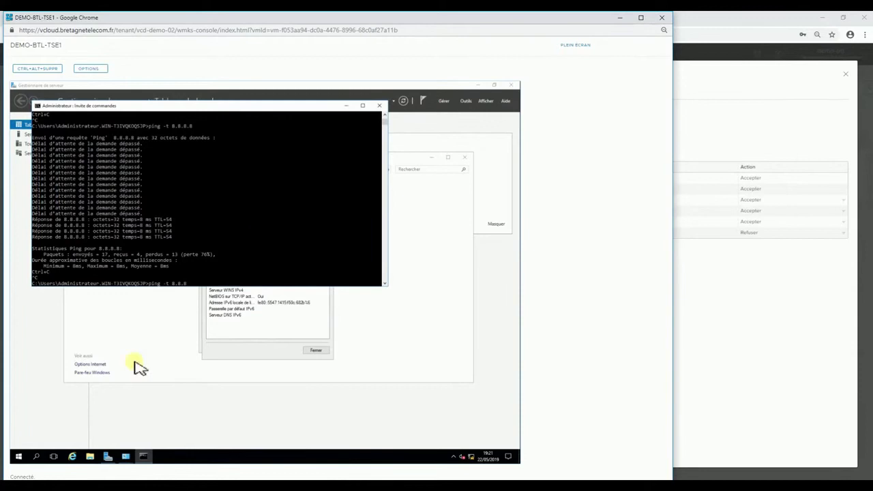
click(72, 457)
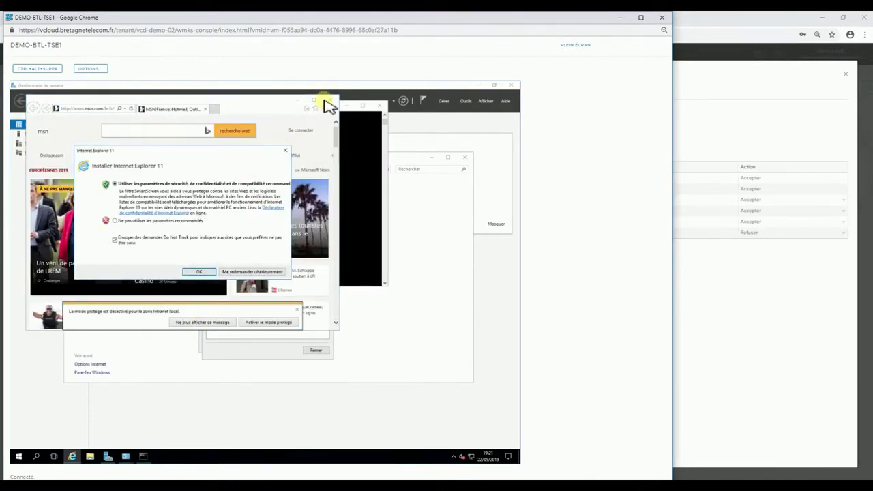
click(235, 272)
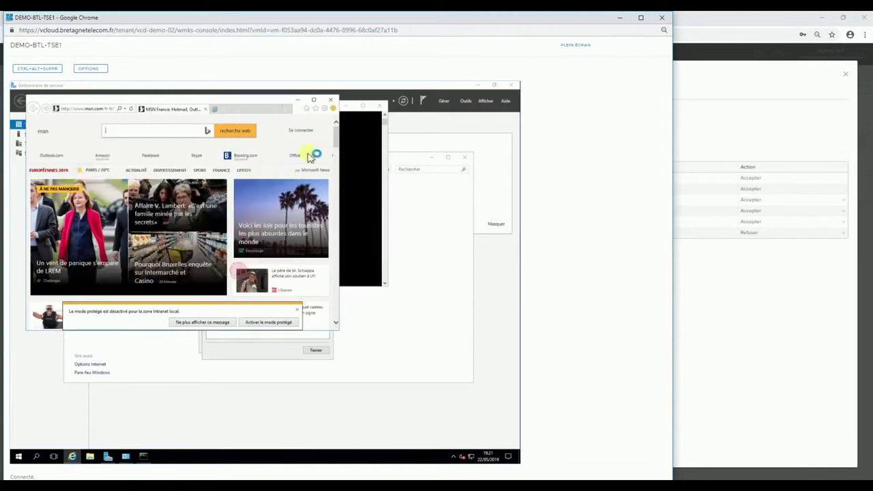
Clear the target address from the recalled ping command and set the console's keyboard layout to Français
click(354, 188)
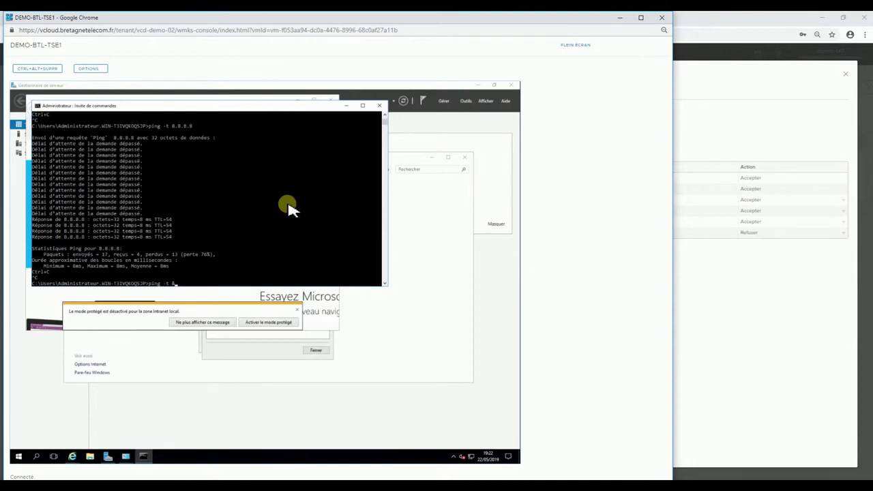
key(BackSpace)
click(88, 68)
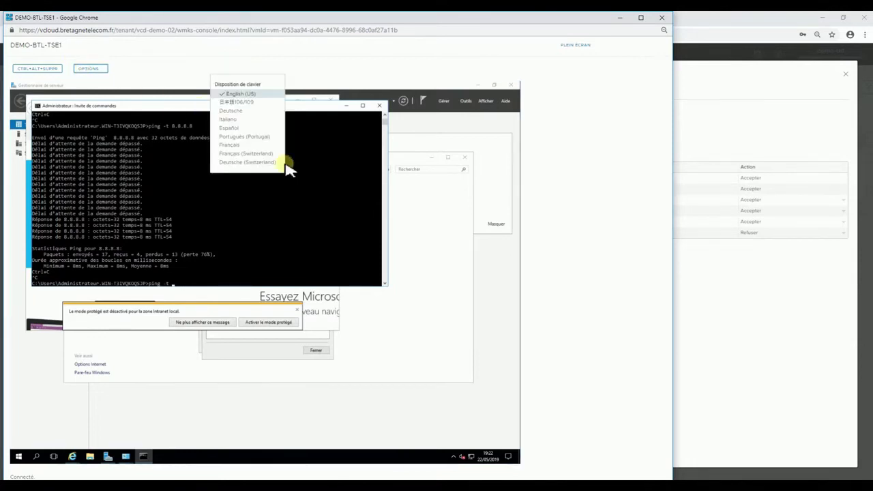
click(244, 145)
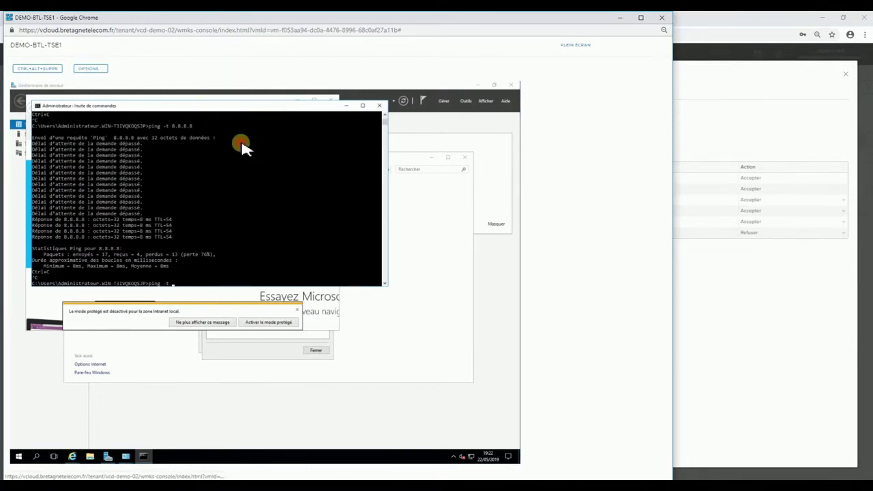
Ping the LAB virtual machine at 192.168.50.10 from the command prompt
click(189, 275)
right_click(188, 275)
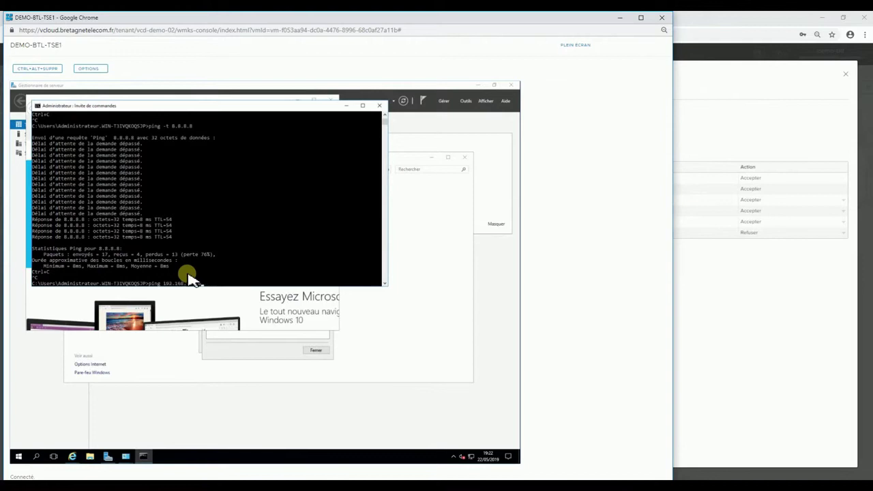
text(50.10)
key(Return)
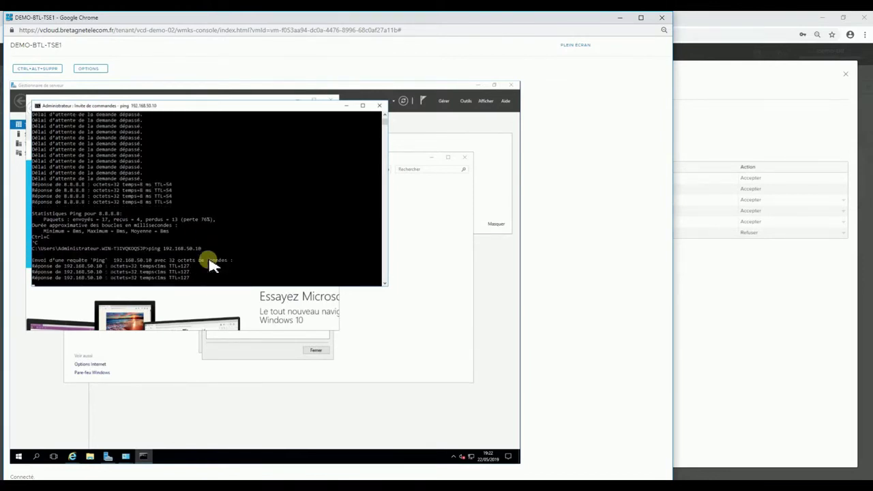
Run the ping to 192.168.50.10 again as a continuous ping with the -t option
key(Up)
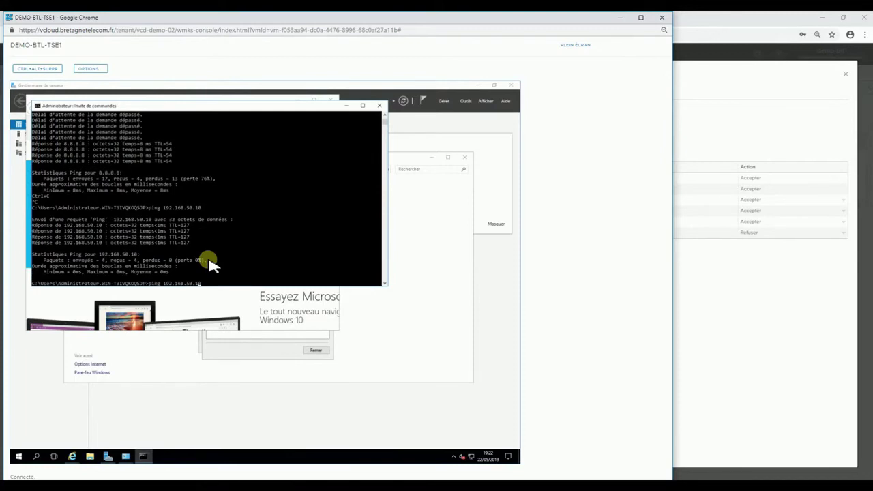
text(-t)
key(Return)
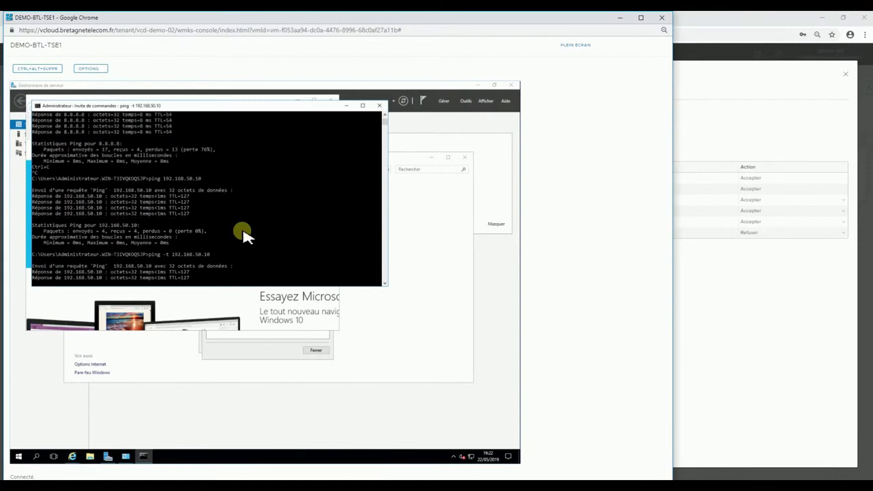
Return to the VSE-DEMO firewall rules in vCloud Director and add a new rule named TSE vers LAB
click(715, 280)
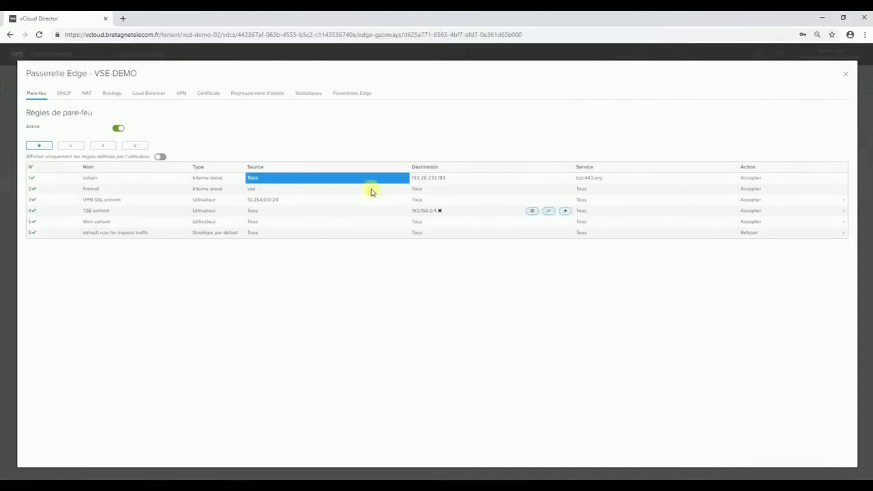
click(40, 146)
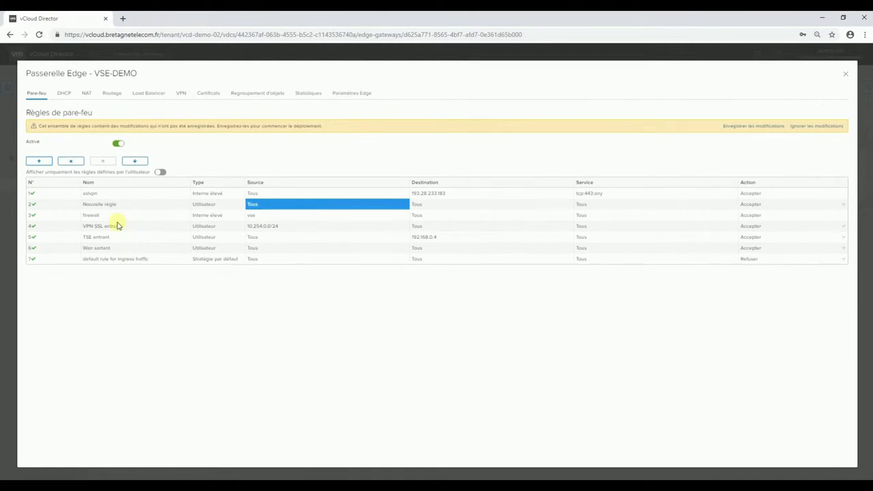
click(120, 205)
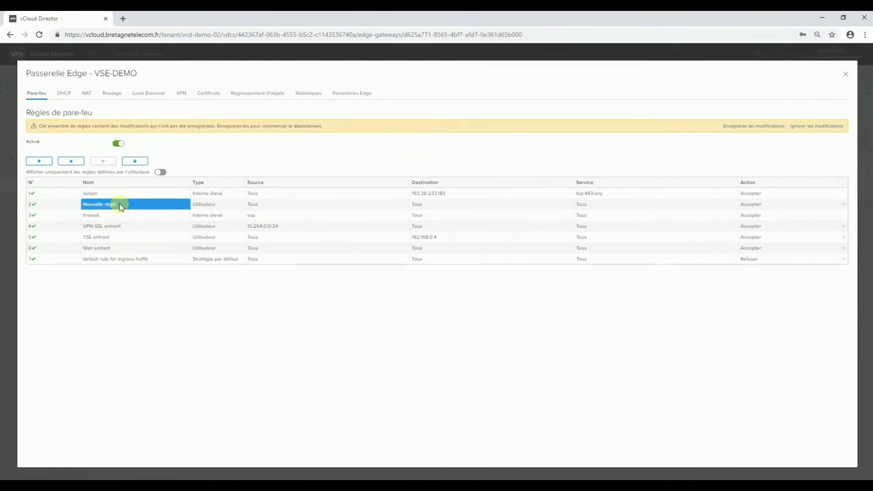
click(119, 206)
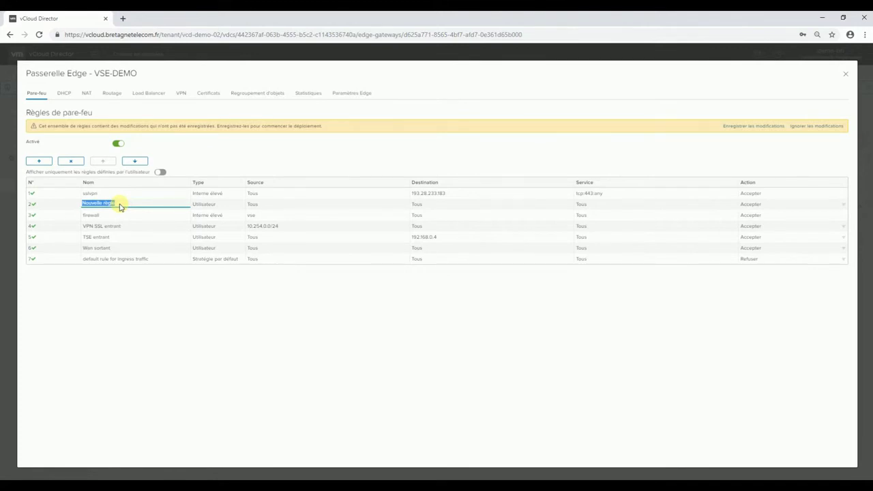
text(TSE vers LAB)
Set the source IP address of the TSE vers LAB rule to 192.168.0.1
click(289, 204)
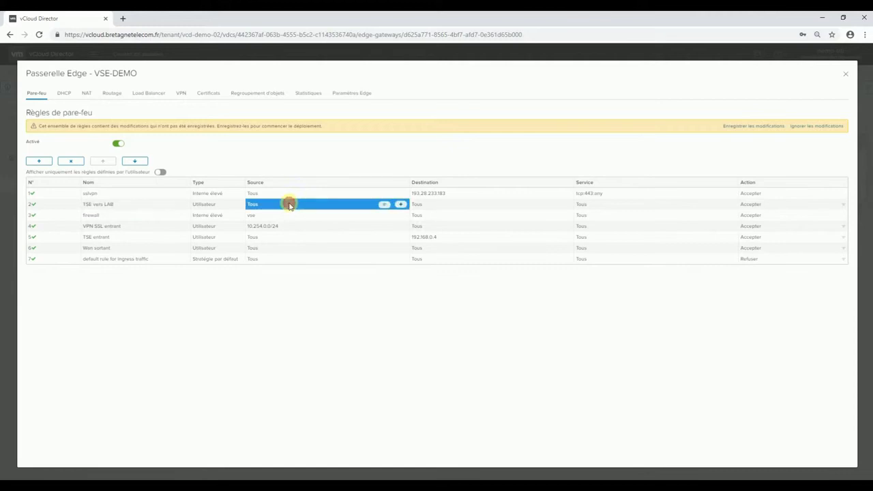
click(384, 204)
click(452, 253)
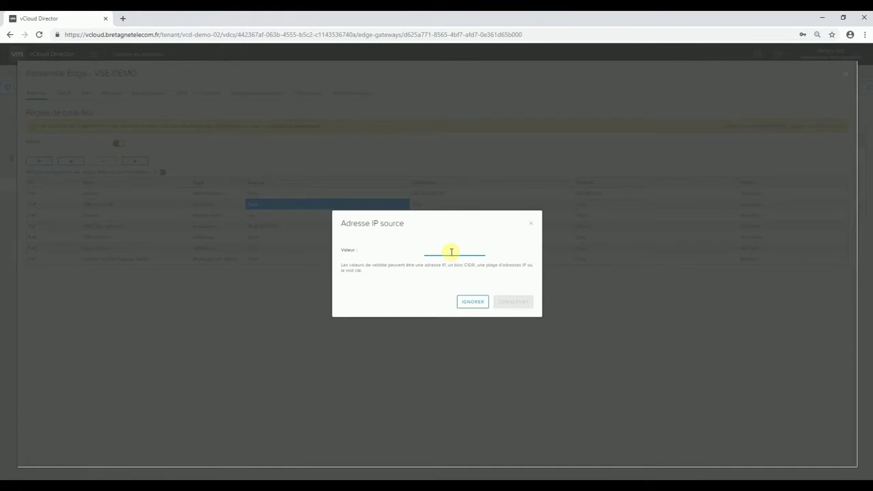
text(192)
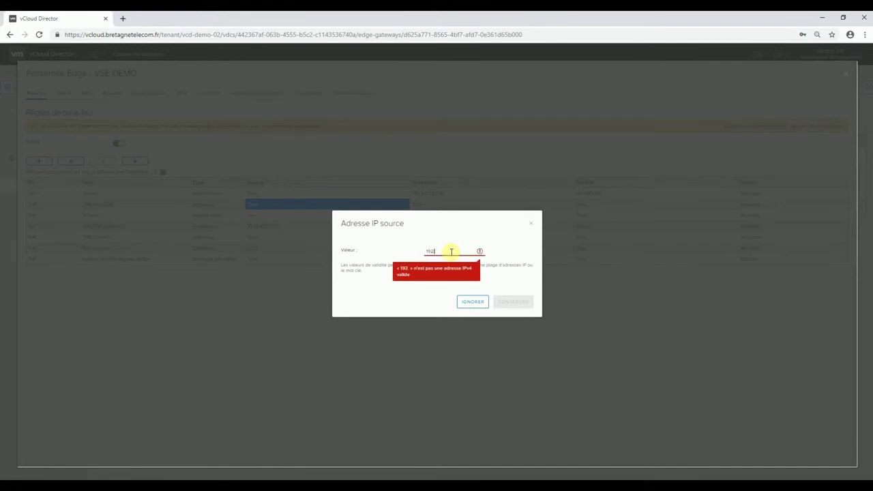
text(.168.0.3)
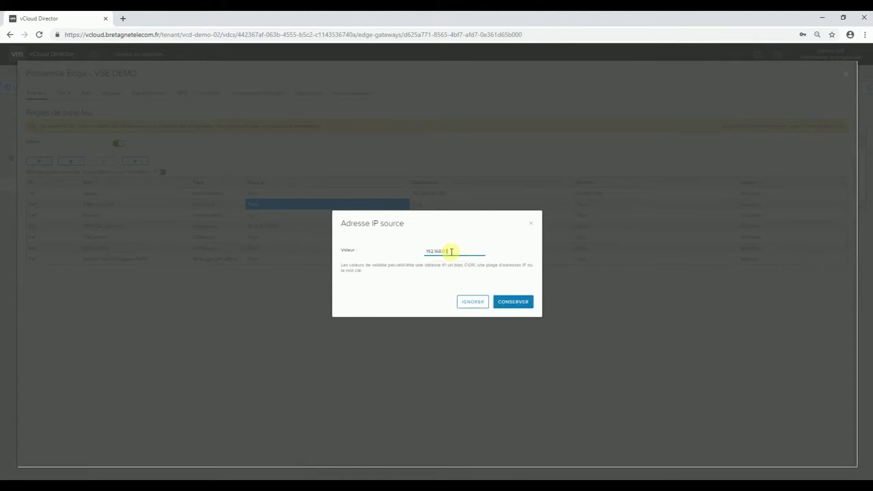
click(508, 302)
Set the destination IP address of the TSE vers LAB rule to 192.168.50.10
click(450, 203)
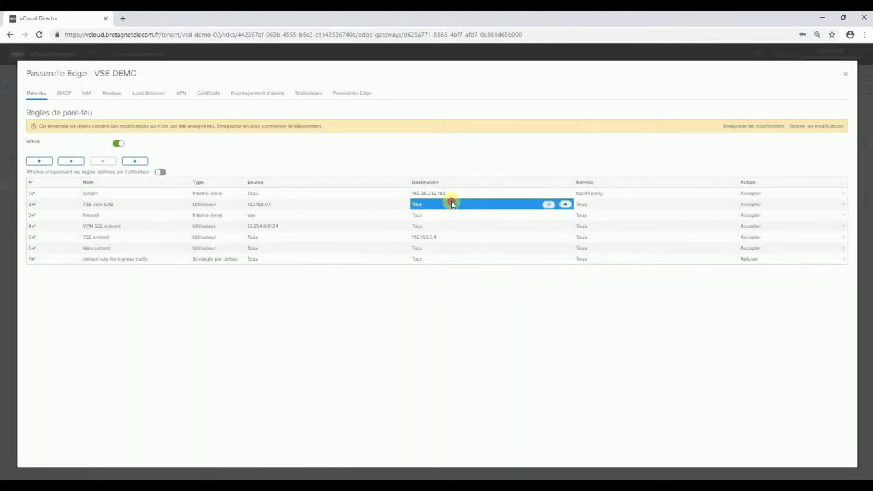
click(546, 205)
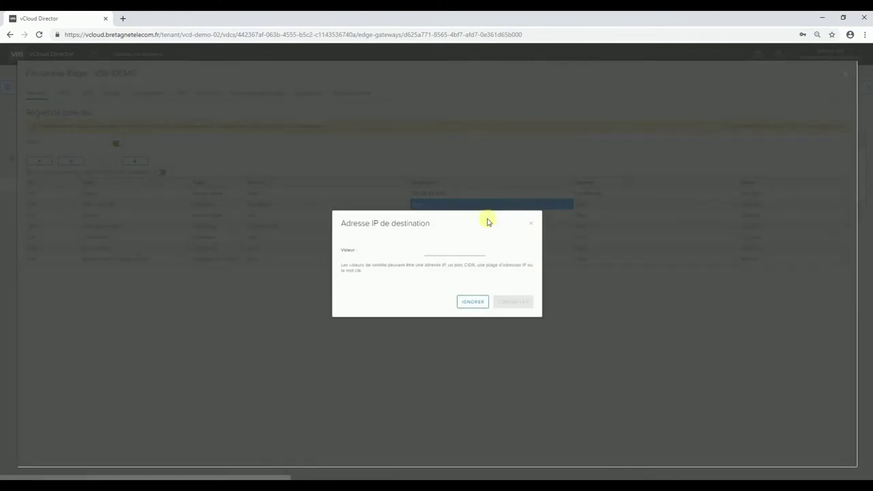
text(192)
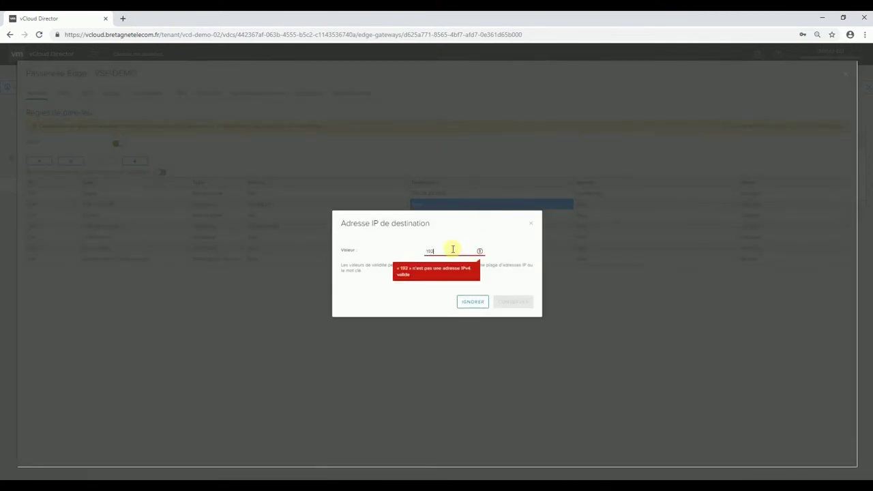
text(.168.50.10)
click(516, 302)
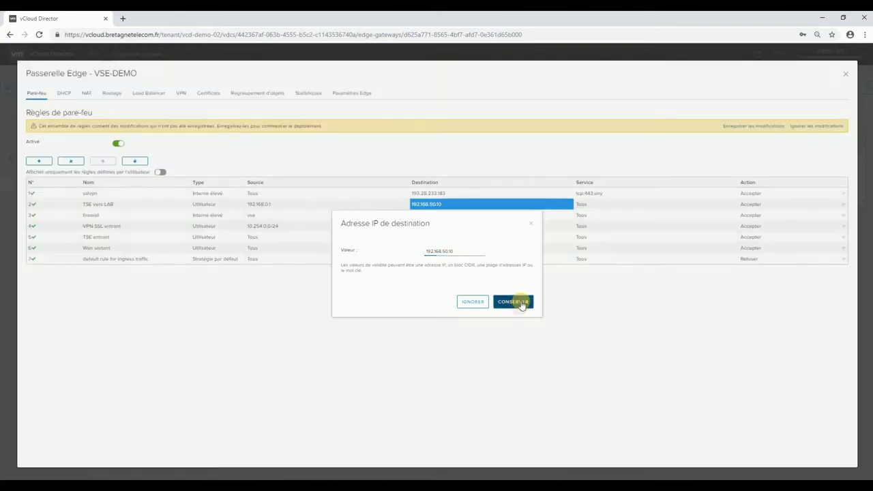
Change the TSE vers LAB rule's action to Refuser and save the firewall changes
click(754, 204)
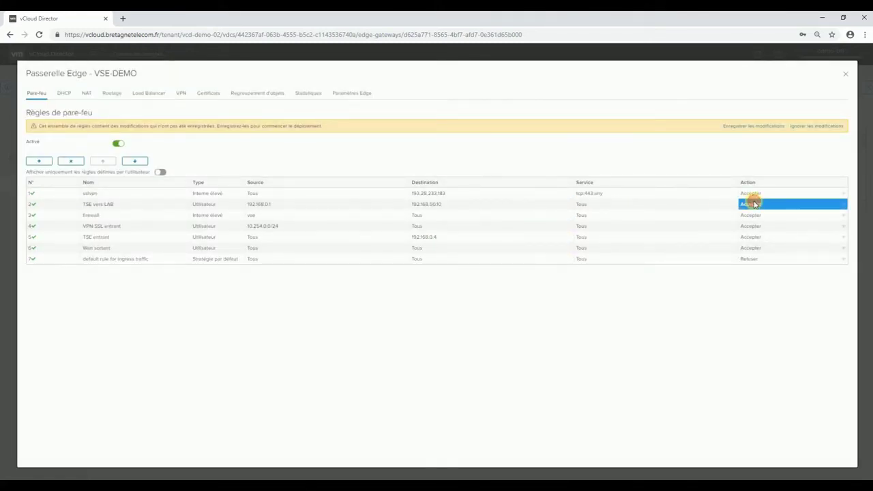
click(847, 204)
click(790, 228)
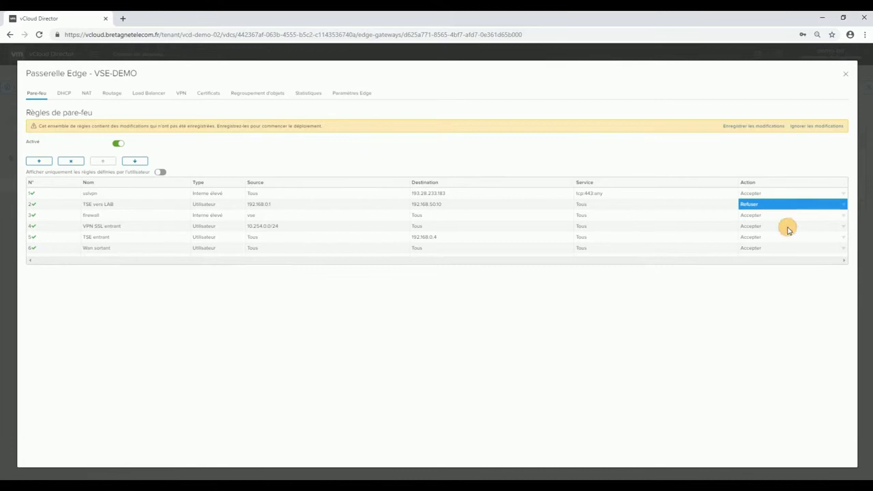
click(753, 127)
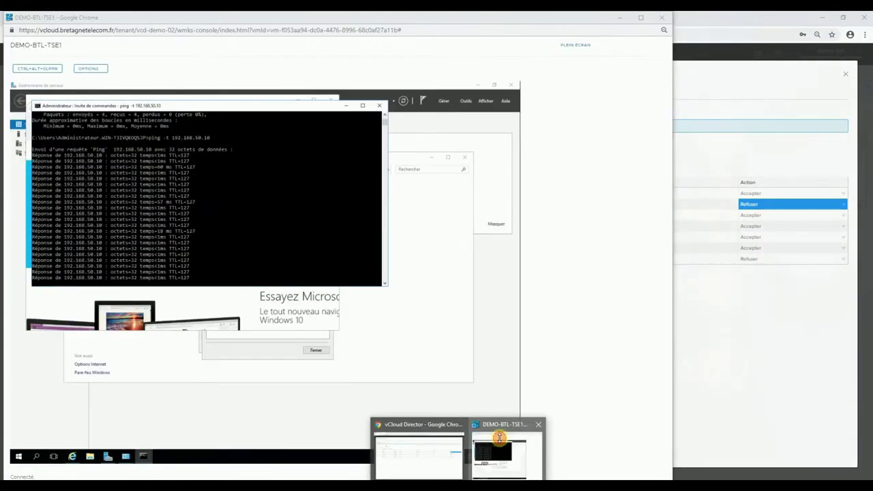
Switch to the DEMO-BTL-TSE1 console, check the continuous ping to 192.168.50.10 and stop it
click(502, 448)
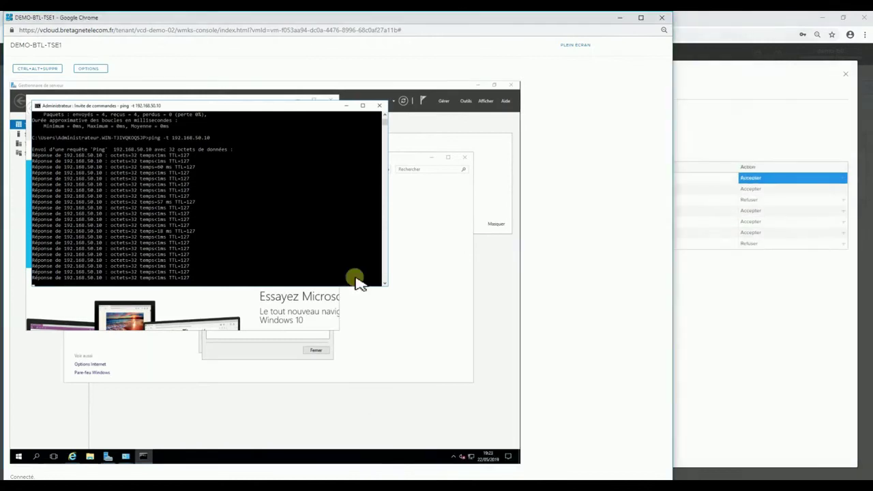
click(311, 251)
key(Escape)
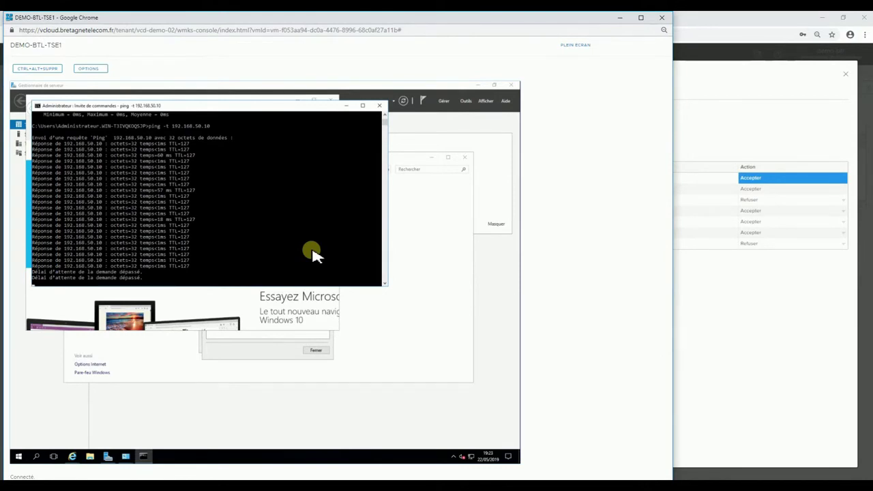
key(ctrl+c)
key(Return)
key(Return)
key(Return)
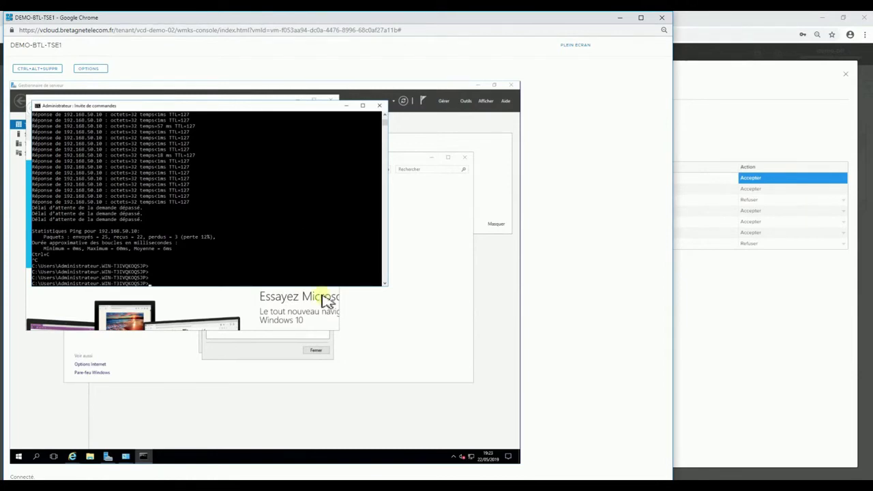
Open Remote Desktop Connection on the local computer and try to connect to 193.28.233.183
click(131, 479)
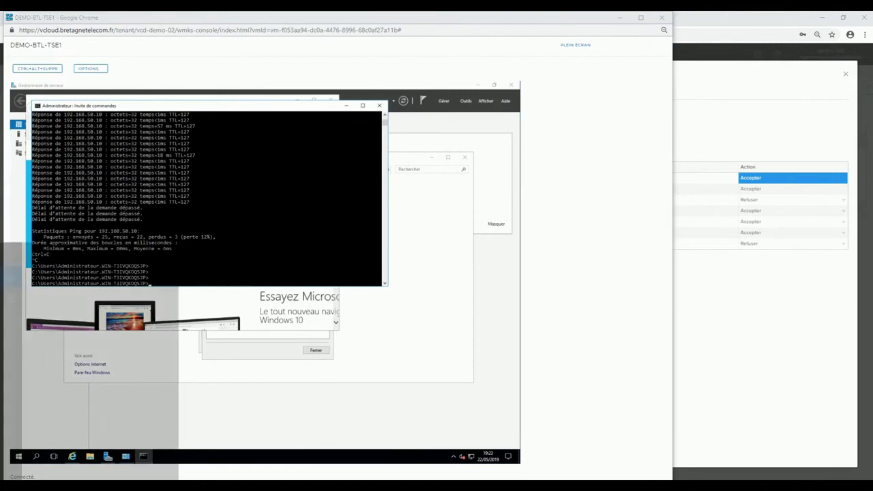
text(r)
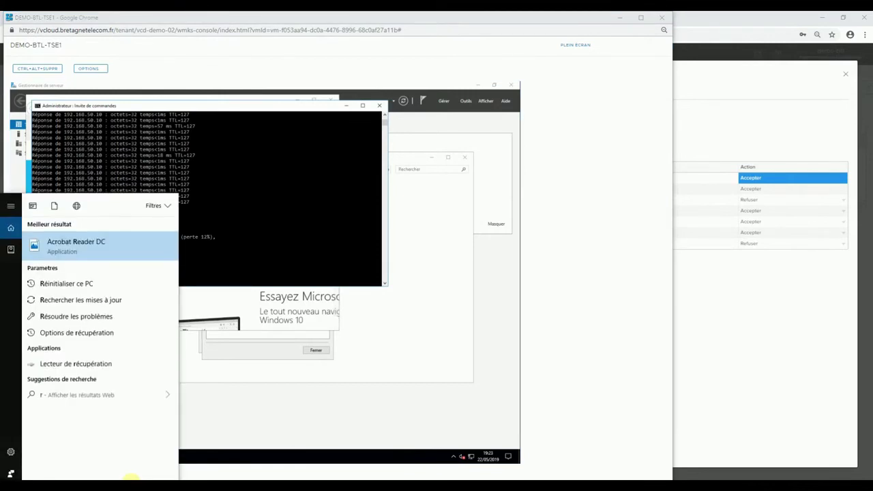
key(BackSpace)
text(rdp)
key(Return)
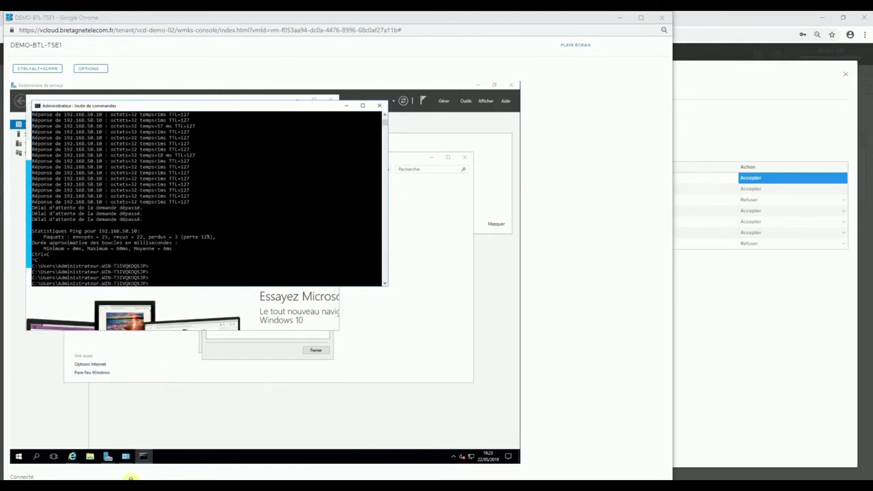
click(460, 159)
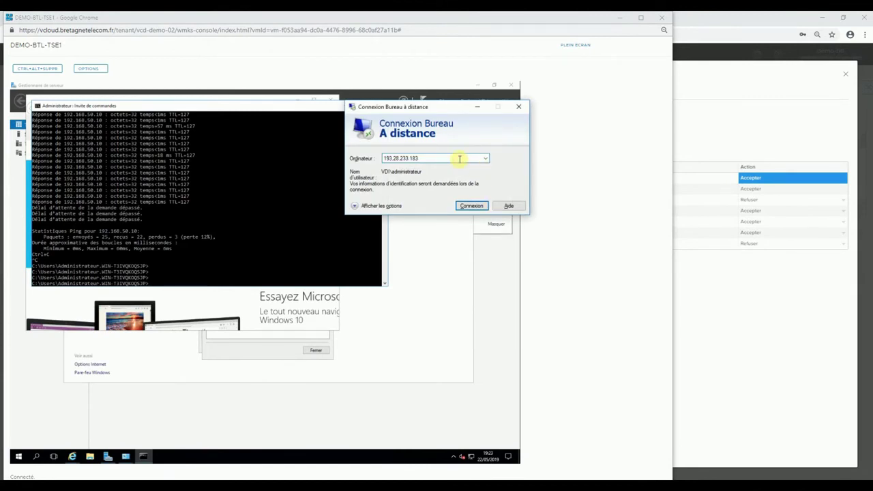
double_click(427, 159)
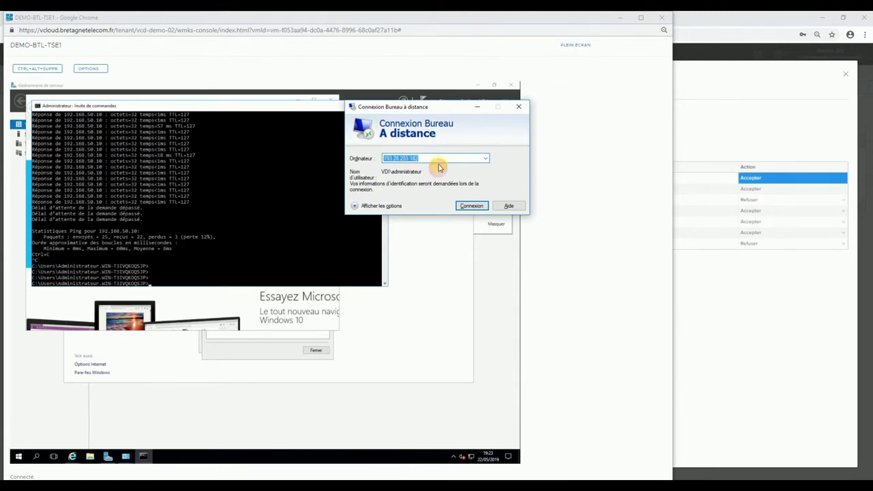
click(439, 158)
click(474, 206)
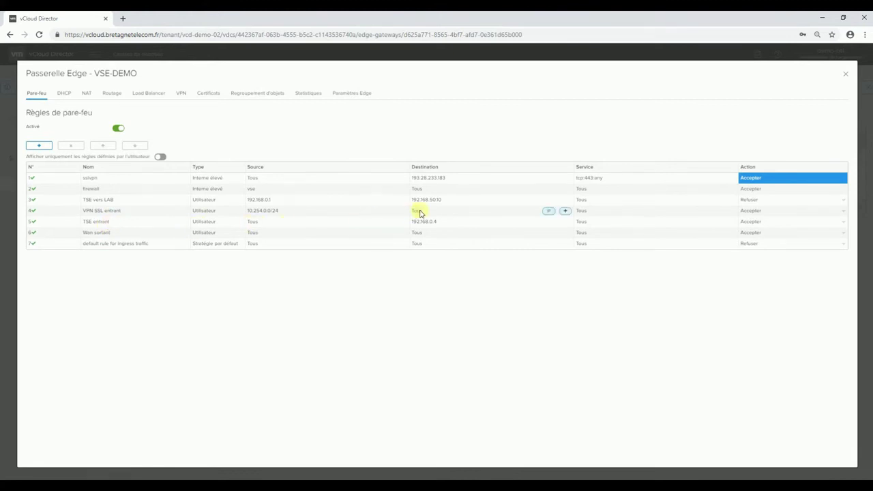
Replace the TSE entrant rule's destination address 192.168.0.4 with 192.168.0.1 and save the firewall changes
click(440, 225)
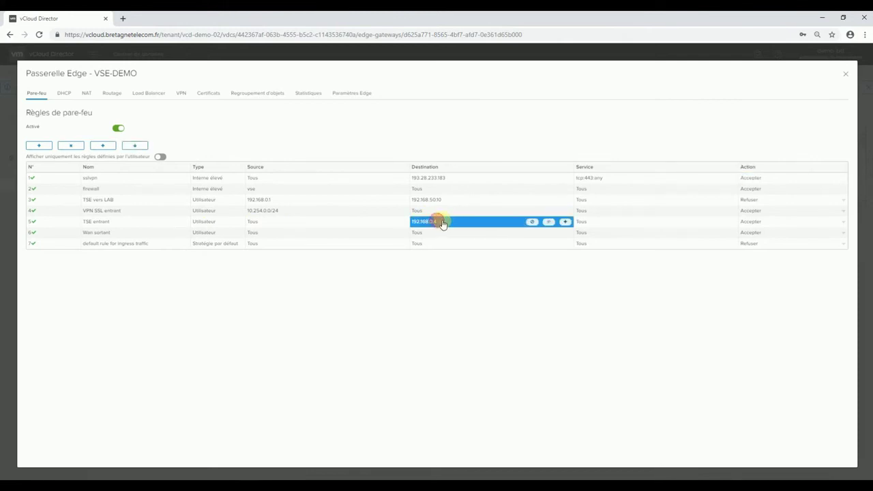
click(550, 223)
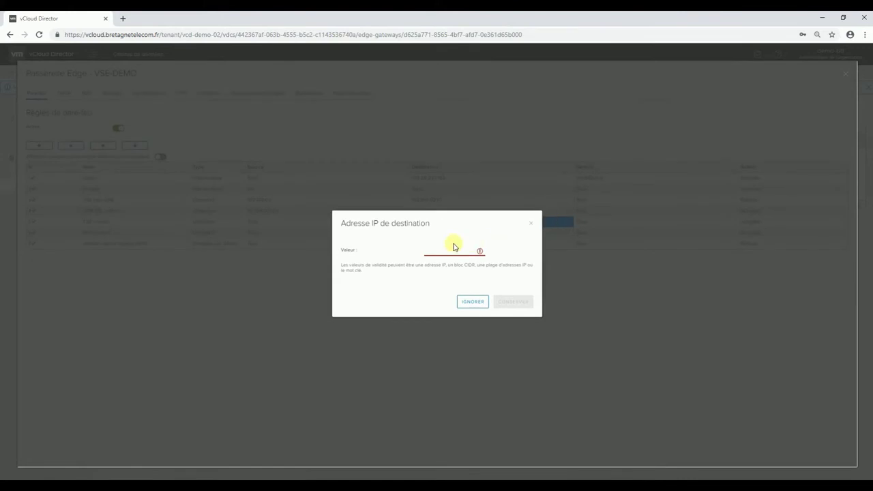
text(192.16)
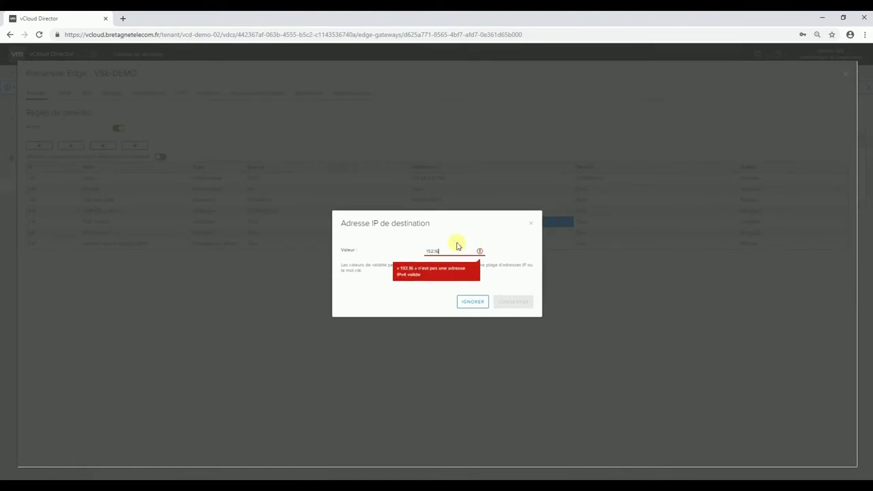
text(8.0.4)
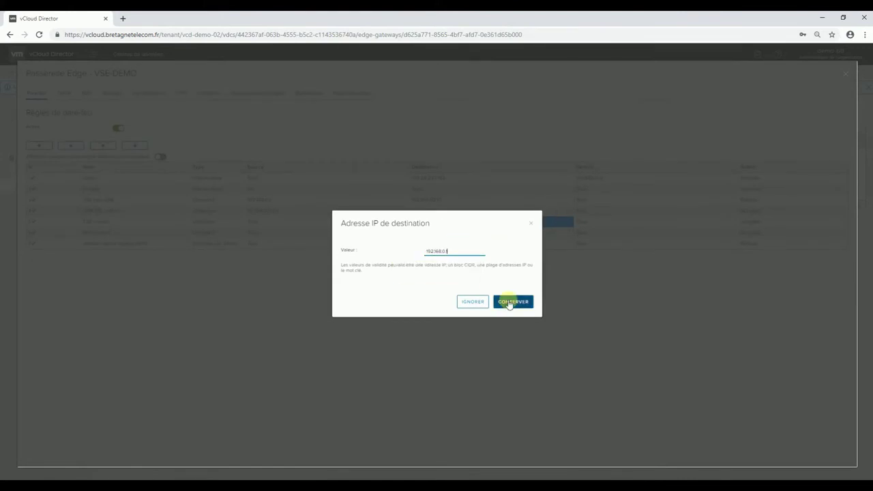
click(512, 302)
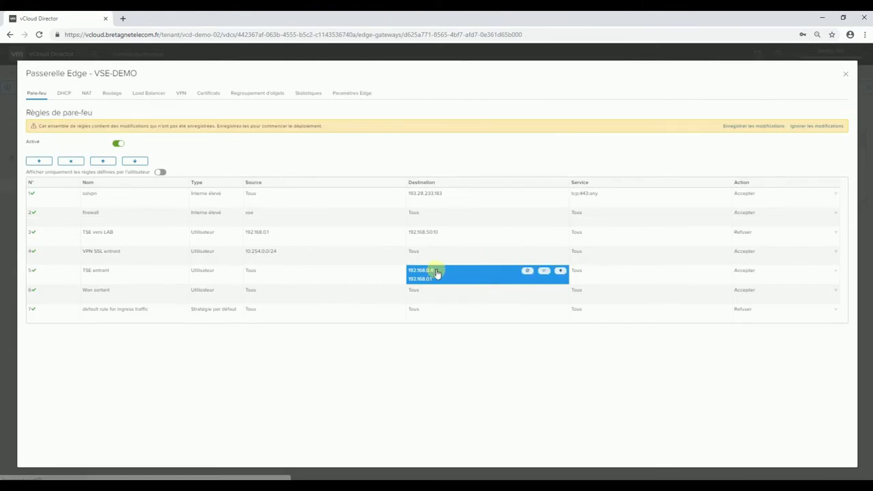
click(436, 270)
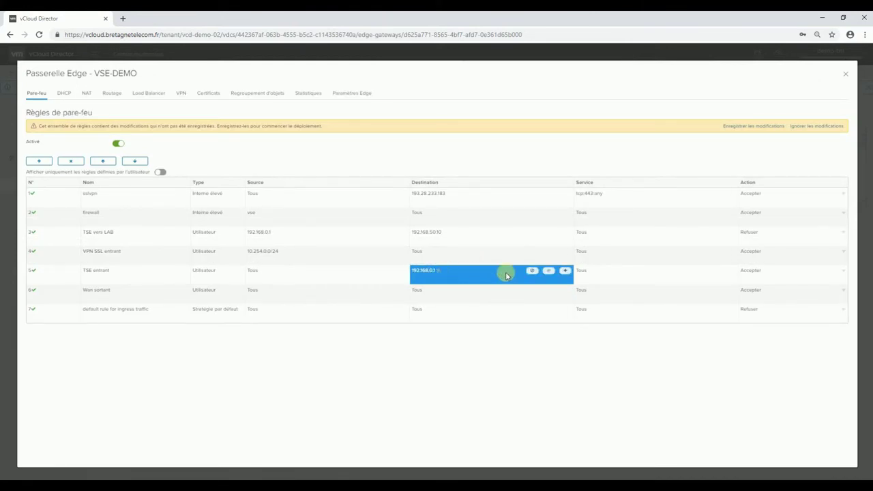
click(754, 128)
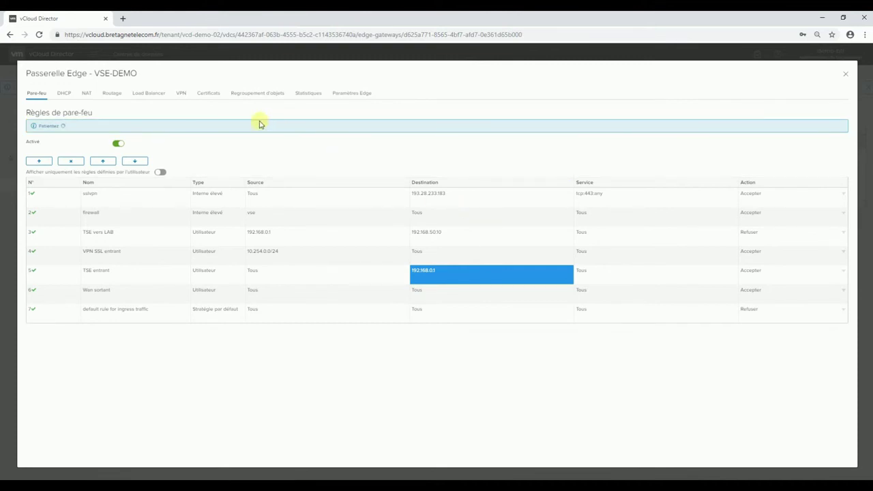
Change the translated IP address of the port 3389 inbound DNAT rule to 192.168.0.1 and save the NAT changes
click(86, 96)
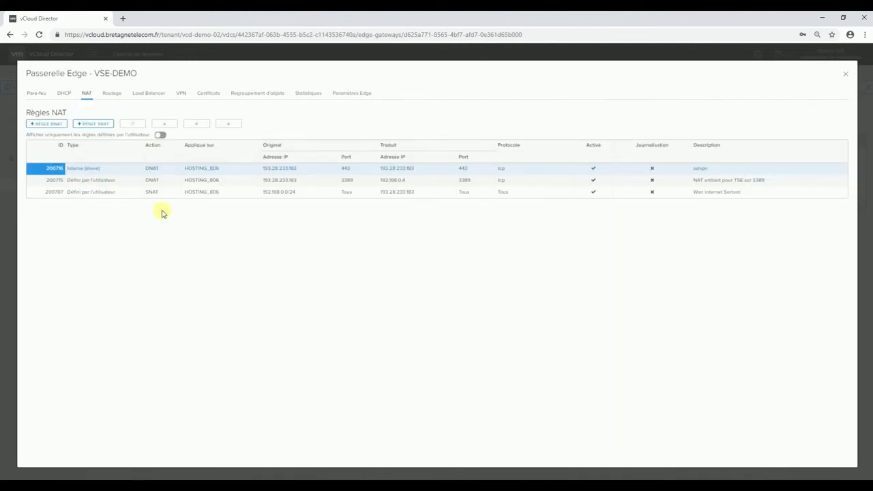
click(167, 184)
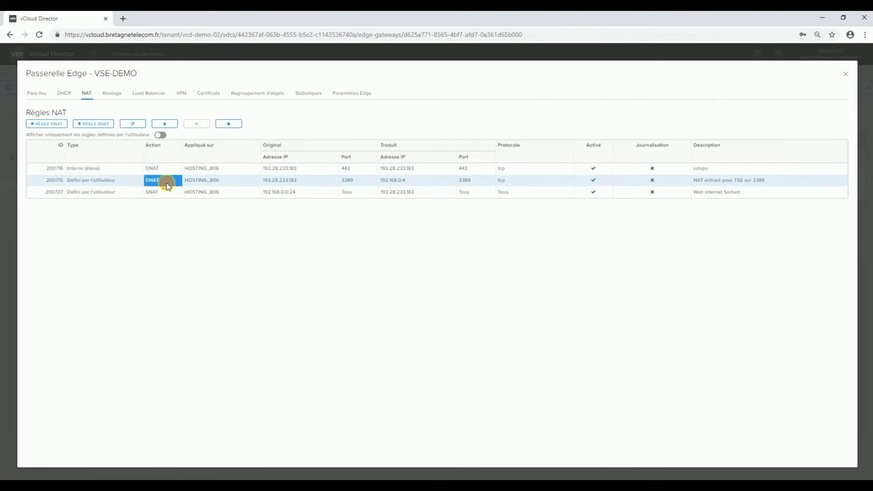
click(268, 183)
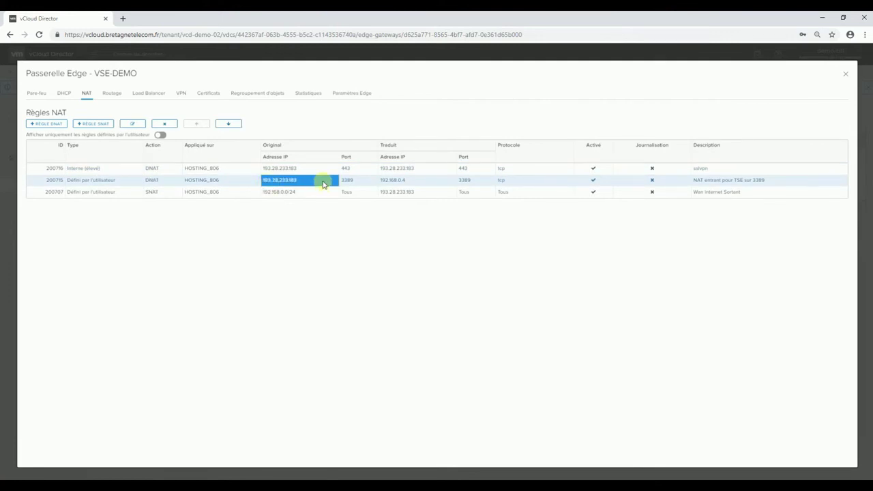
click(412, 183)
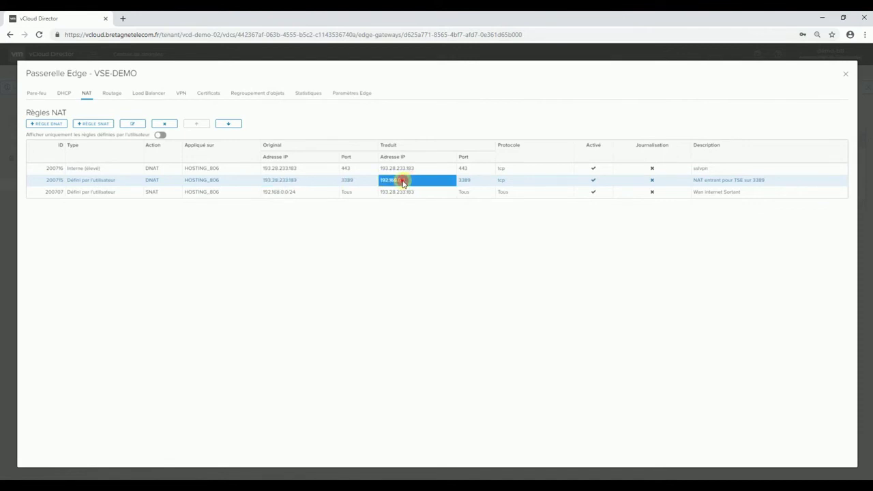
click(128, 126)
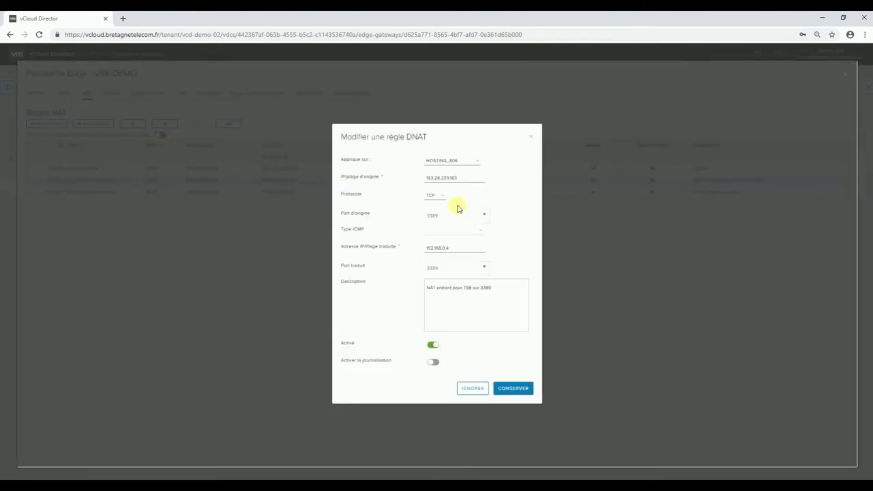
click(452, 248)
key(BackSpace)
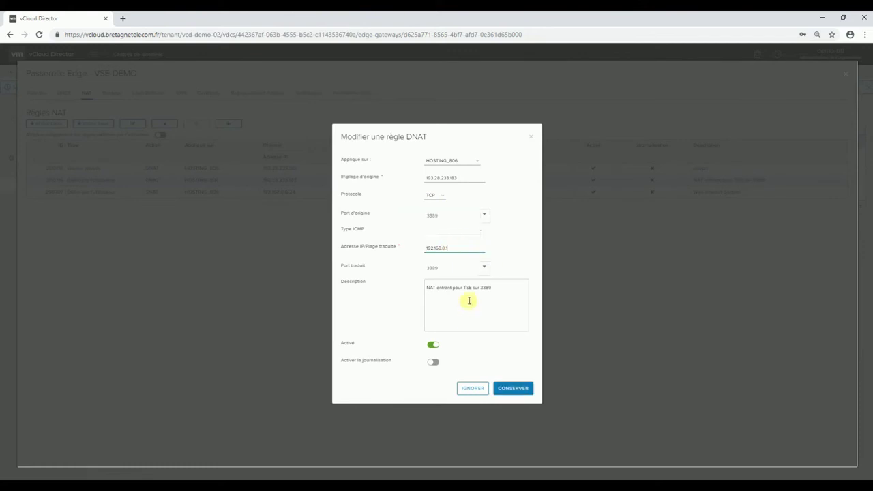
click(496, 289)
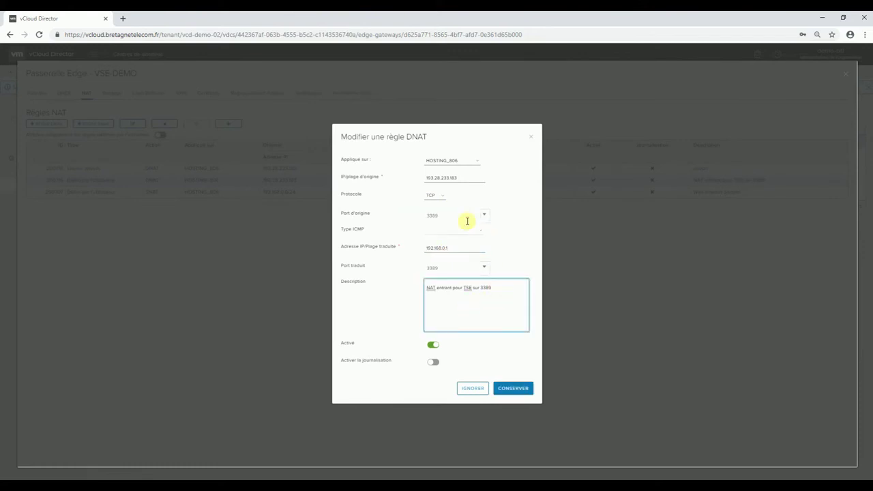
click(464, 181)
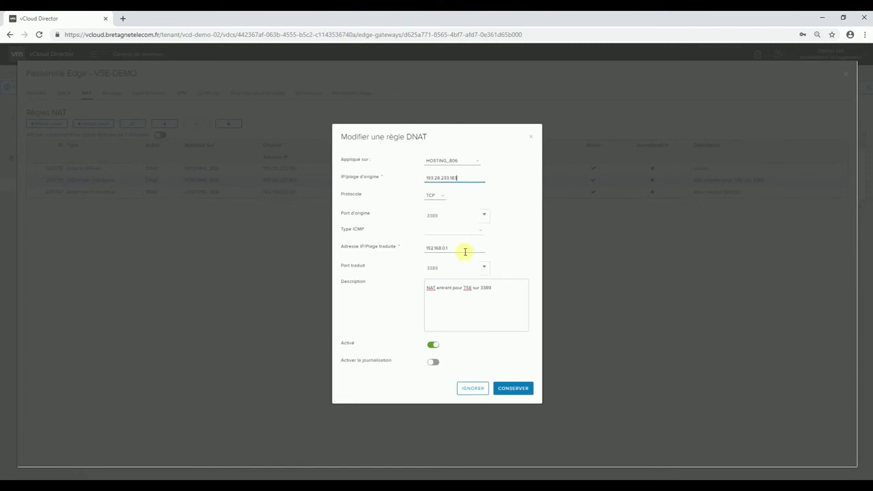
click(469, 292)
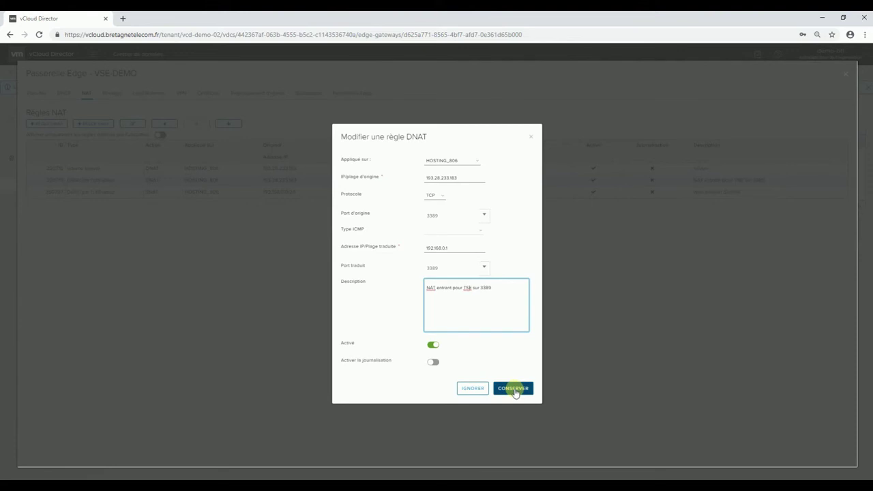
click(514, 388)
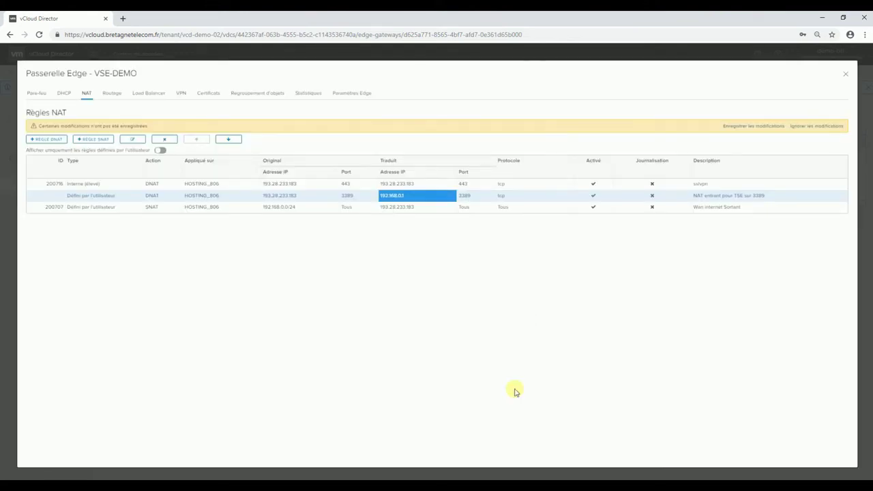
click(744, 128)
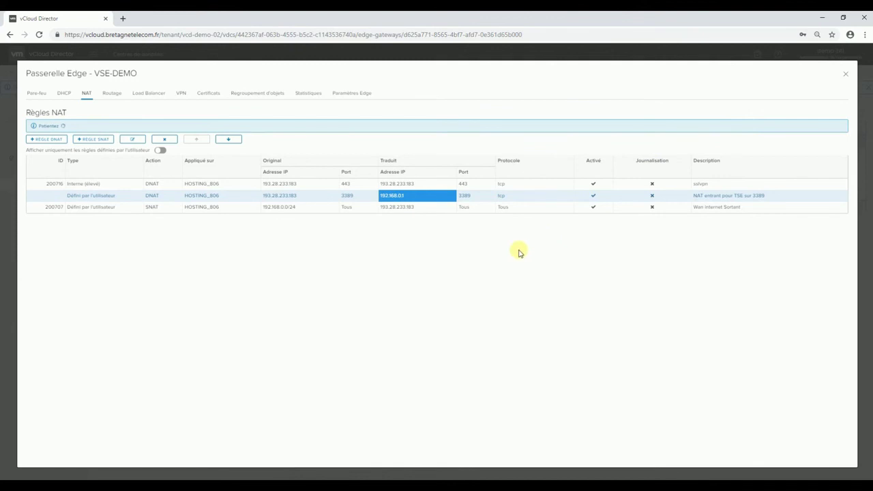
Switch to Remote Desktop Connection, dismiss the earlier error and reconnect to 193.28.233.183, entering the administrator account password
mouse_move(503, 486)
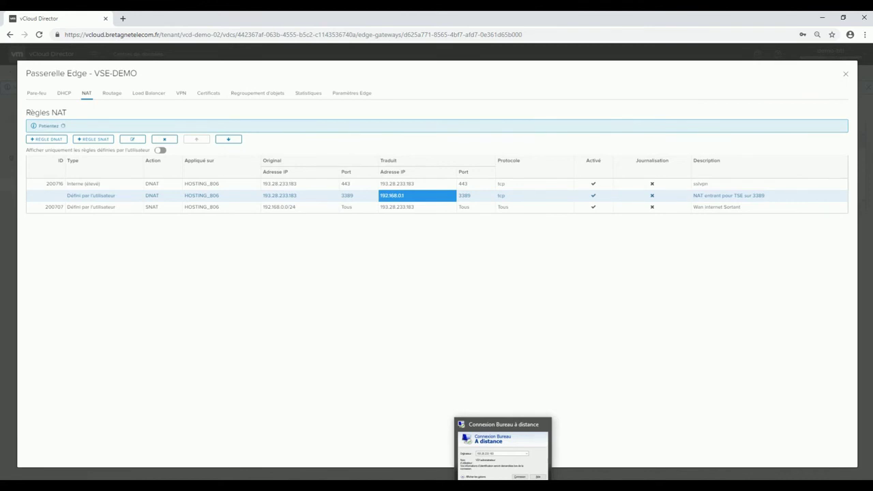
click(501, 472)
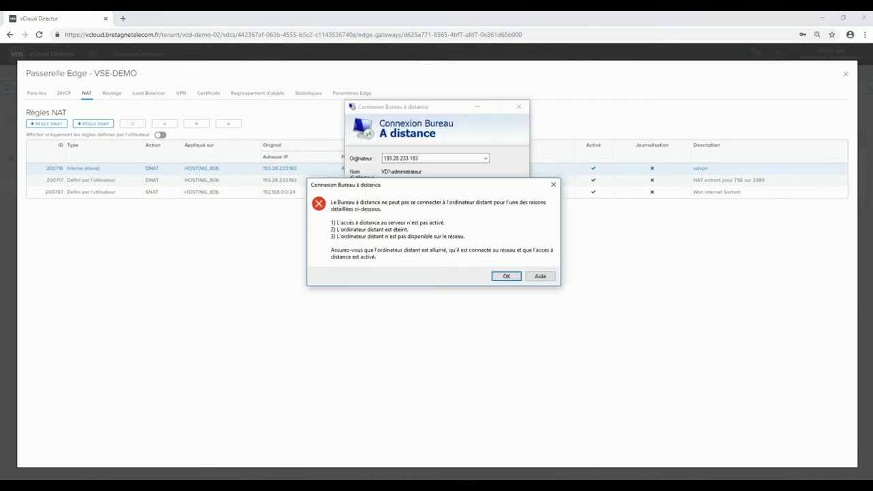
click(505, 275)
click(474, 205)
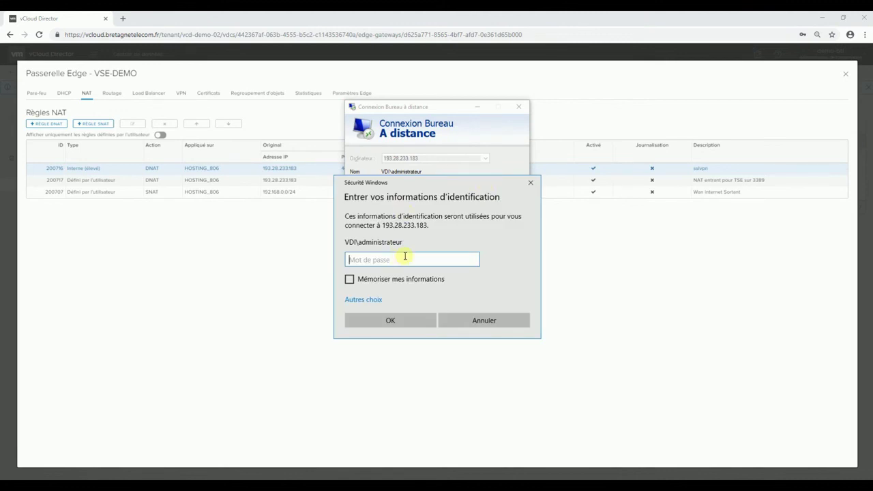
text(••••••••)
key(Return)
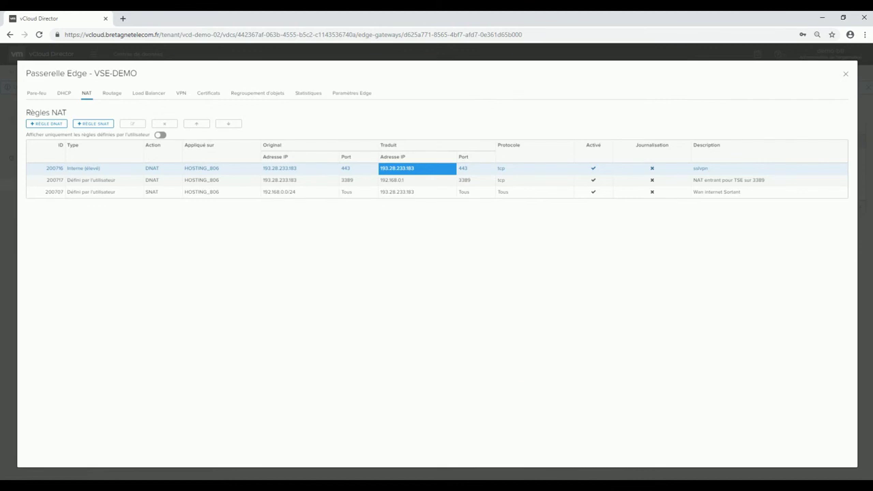
click(464, 238)
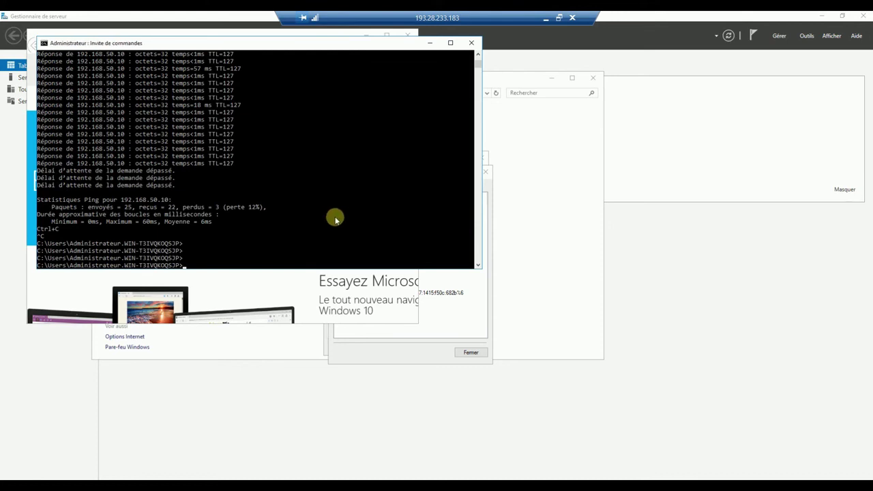
Check the Ethernet0 network connection details on the remote server, then close the remote desktop session
key(Return)
key(Return)
click(447, 328)
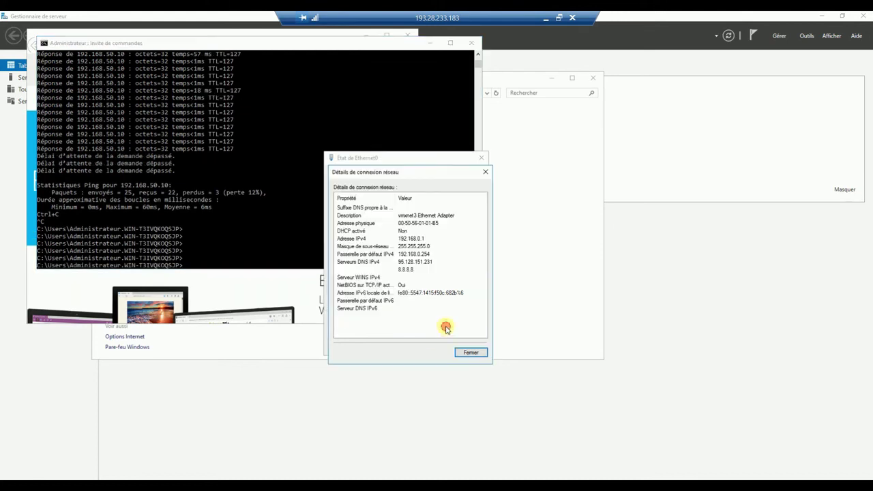
drag(444, 172, 603, 159)
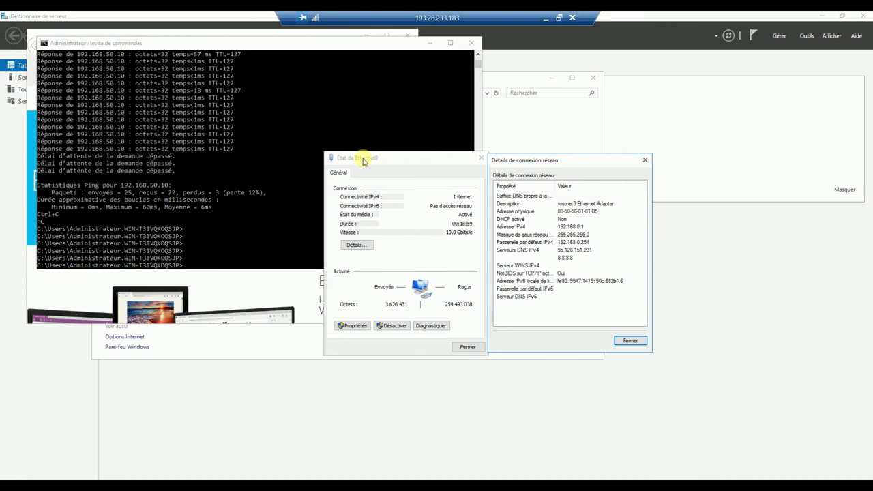
click(573, 21)
click(469, 274)
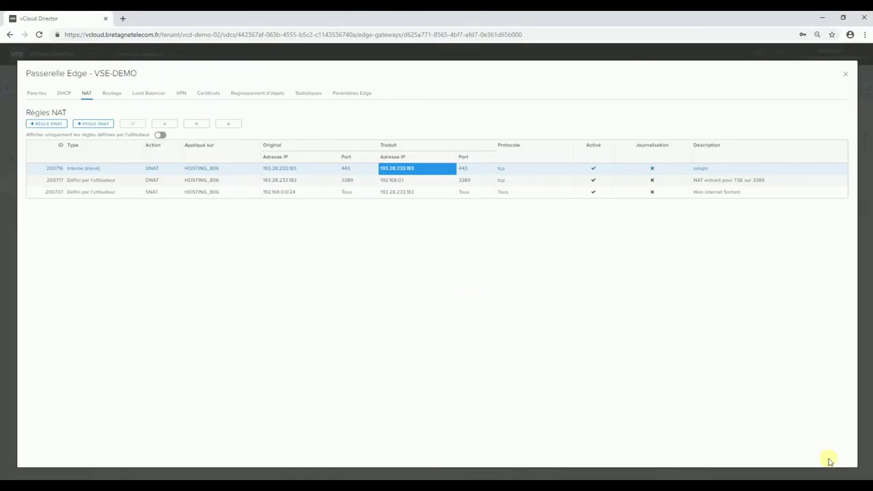
click(782, 488)
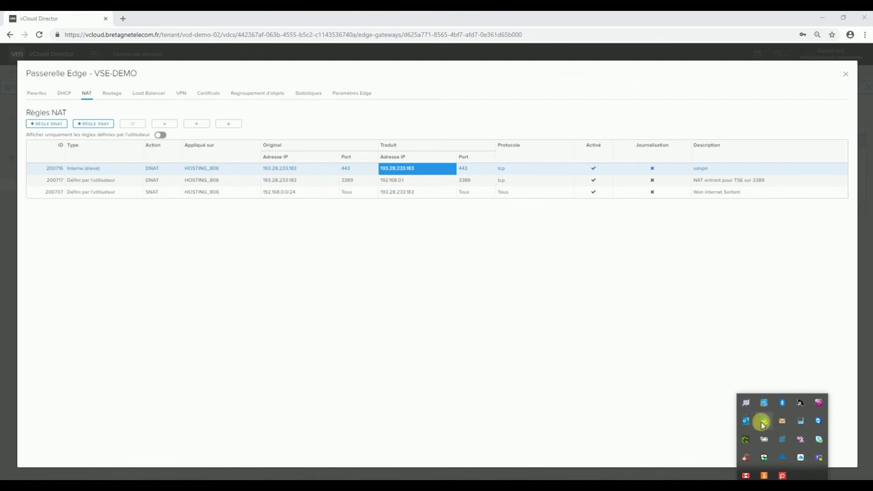
right_click(764, 423)
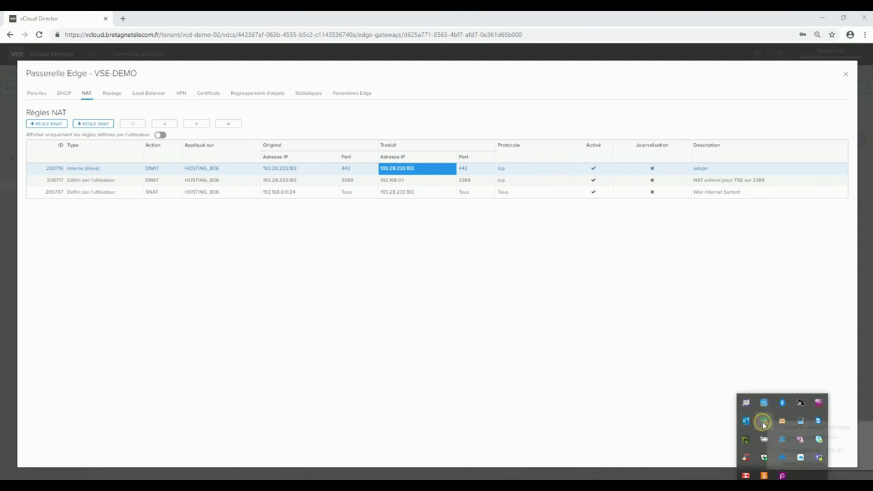
click(670, 407)
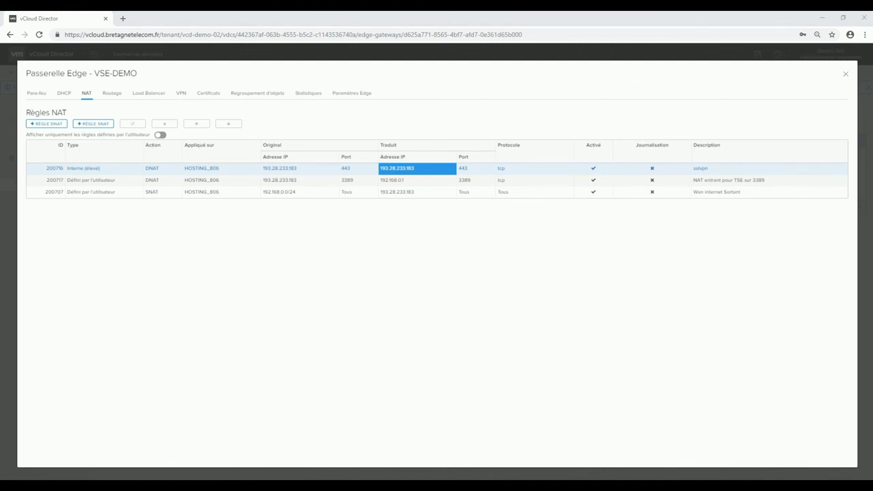
key(super+s)
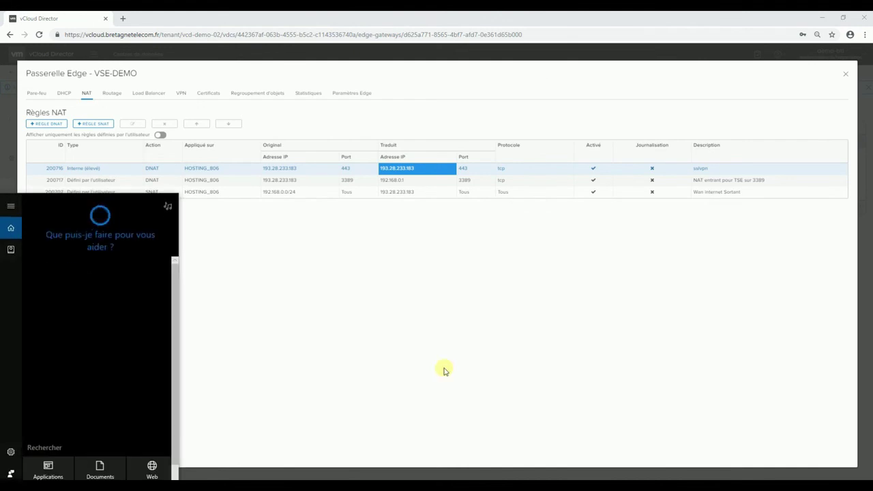
click(444, 368)
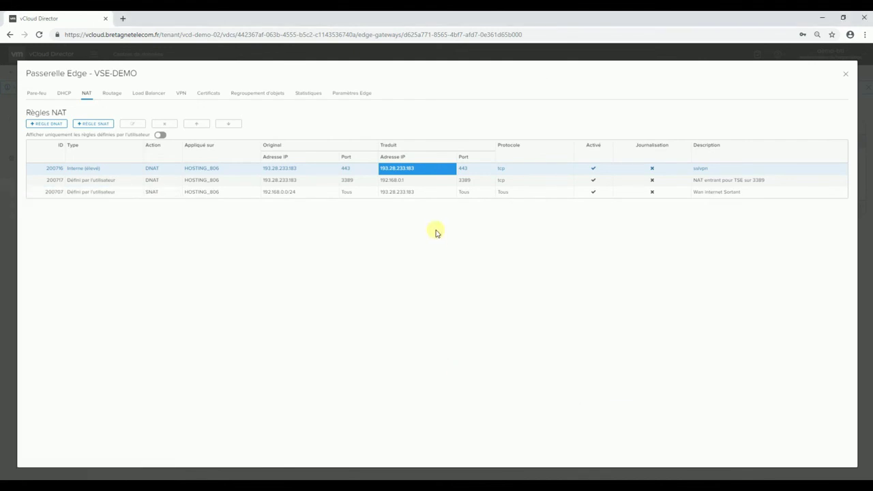